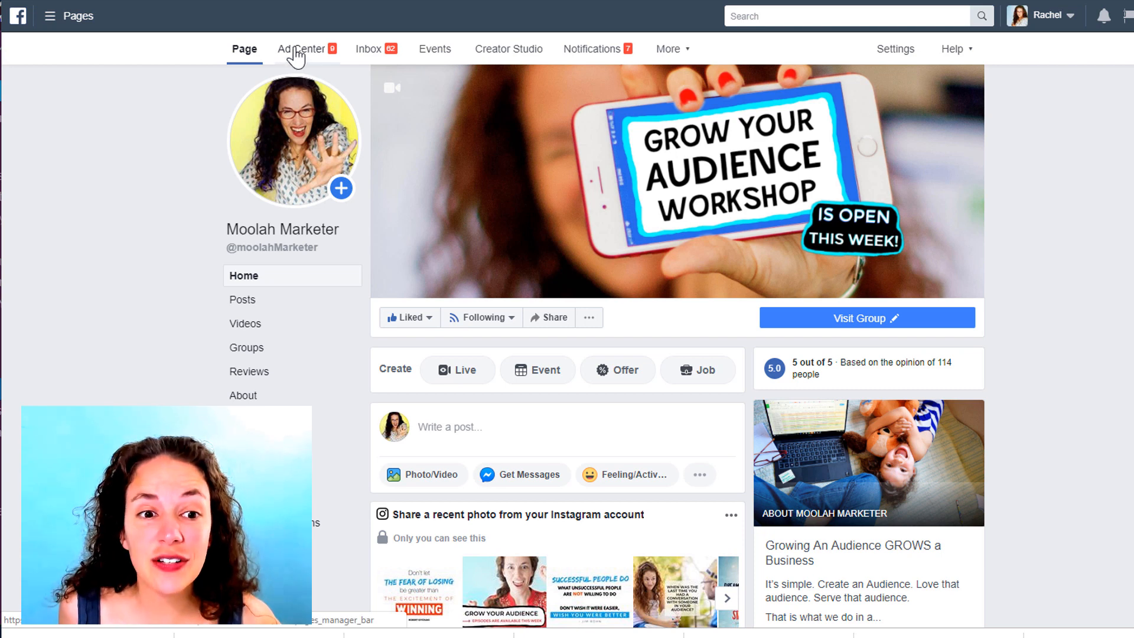
Step: View the page's Inbox, its availability status and the Comments & More threads
click(371, 49)
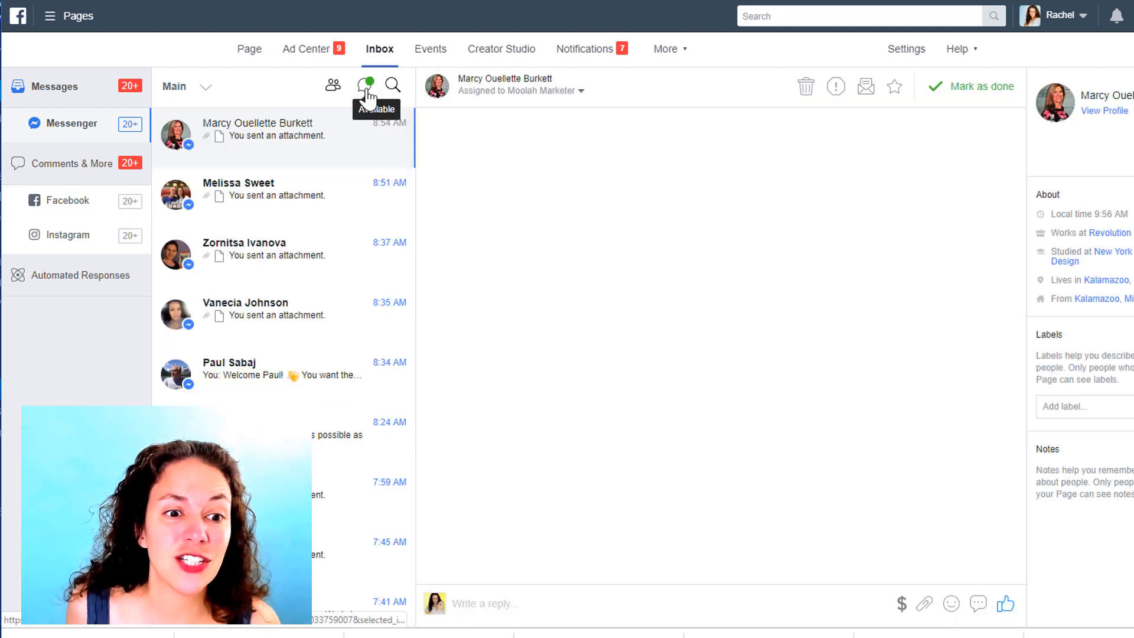
click(366, 86)
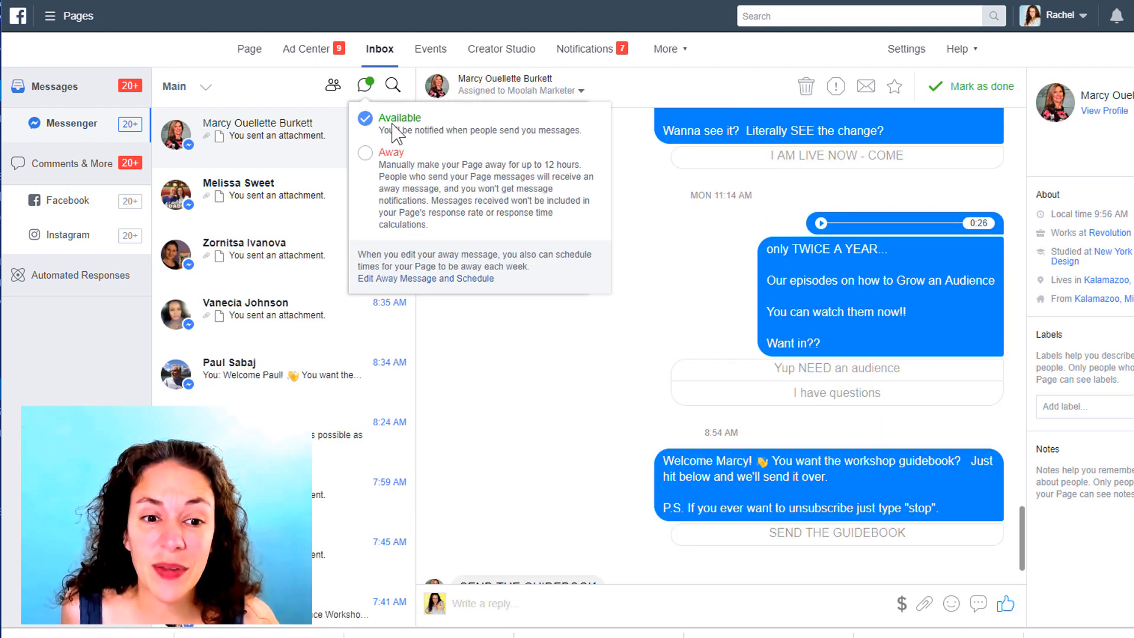
click(69, 200)
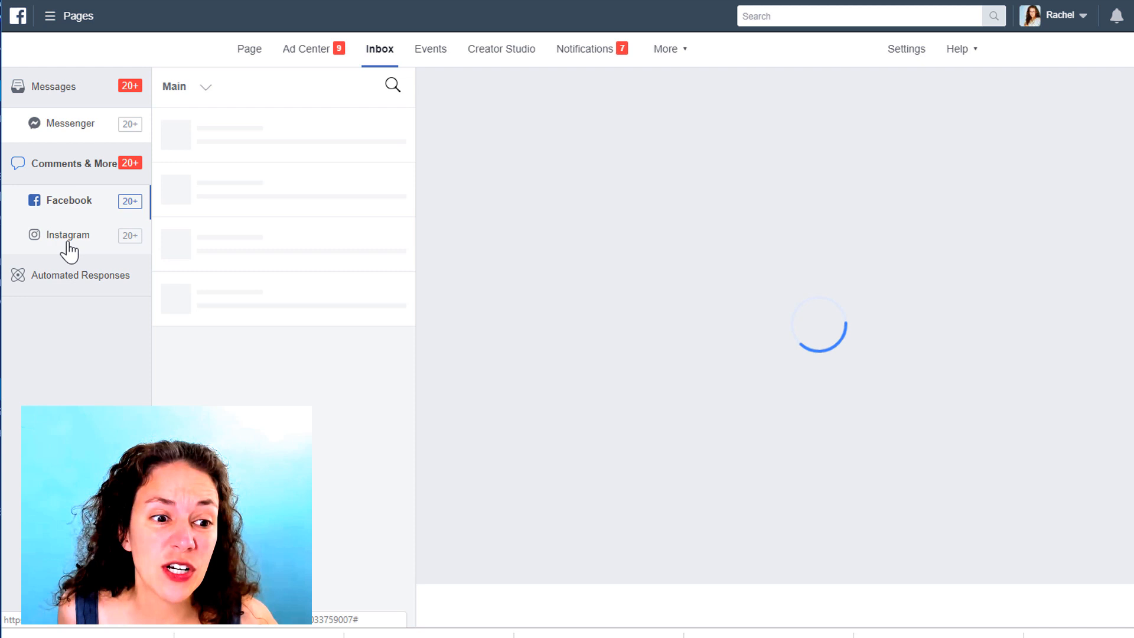
click(71, 163)
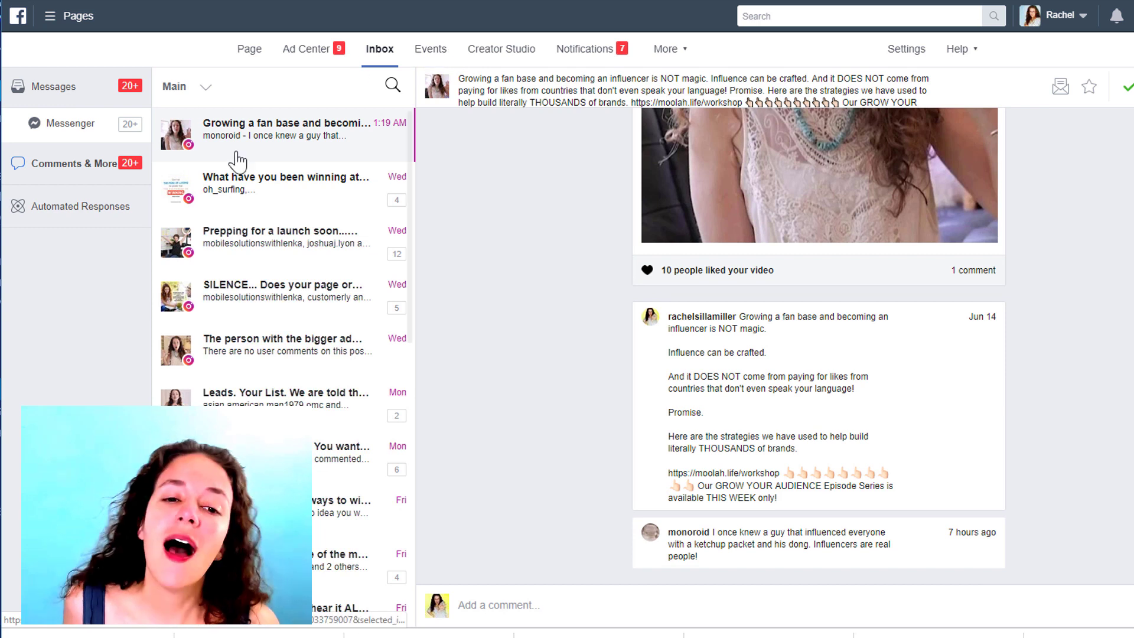
Step: Enter Creator Studio and reveal the Upload Video choices
click(502, 53)
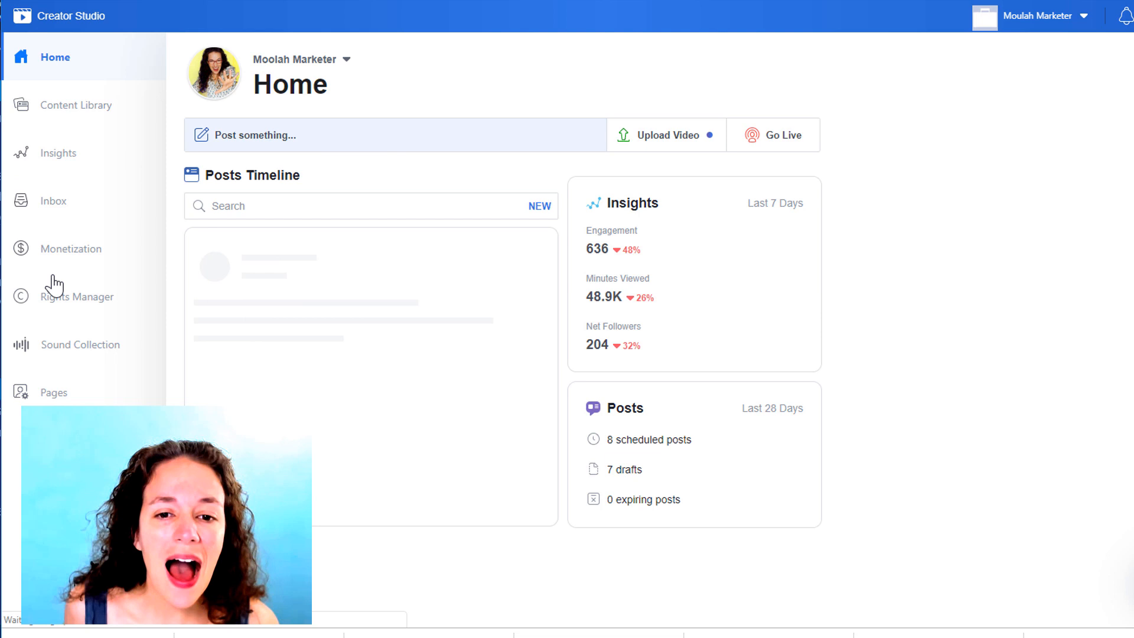
click(660, 135)
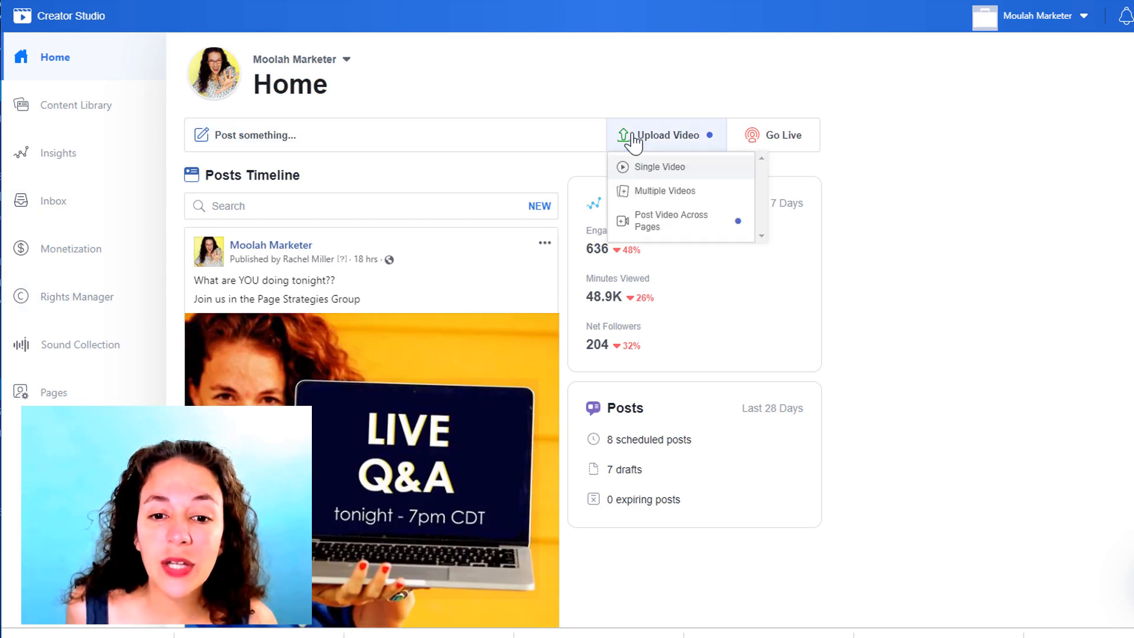
Step: Start a Multiple Videos upload and browse the Moolah folder as extra-large thumbnails
click(653, 192)
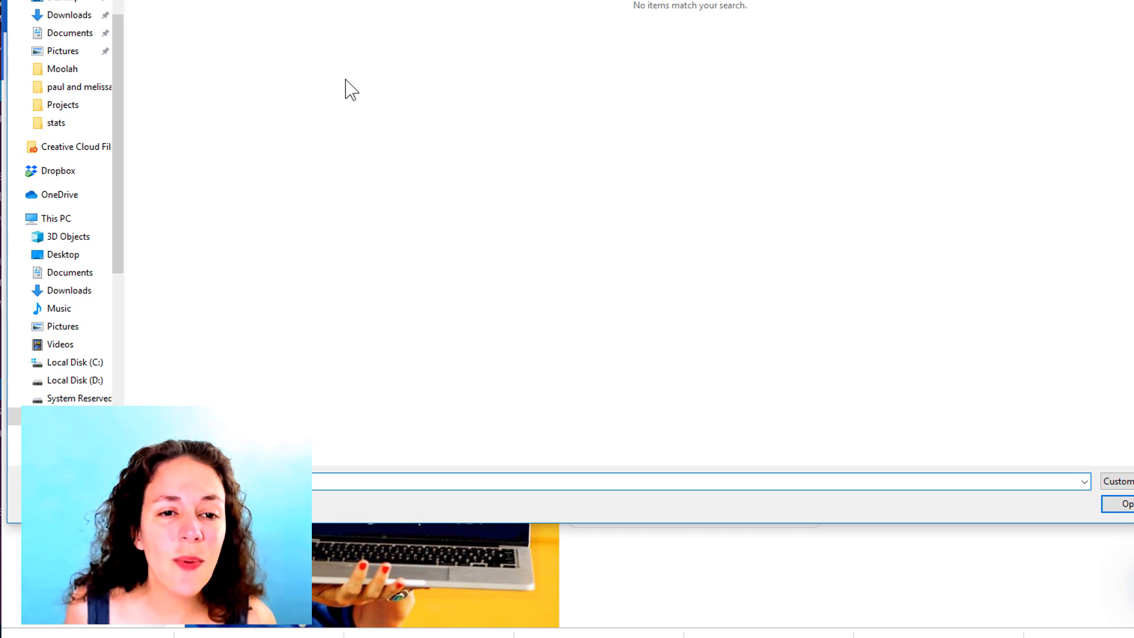
click(62, 104)
click(63, 68)
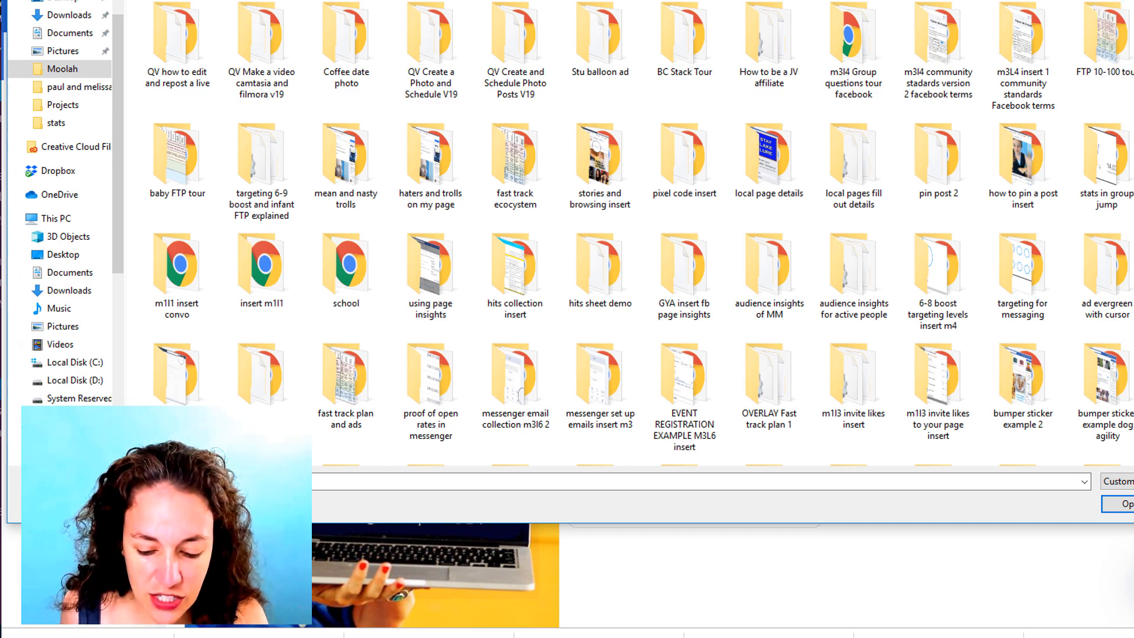
key(ctrl+shift+1)
scroll(867, 201, down, 3)
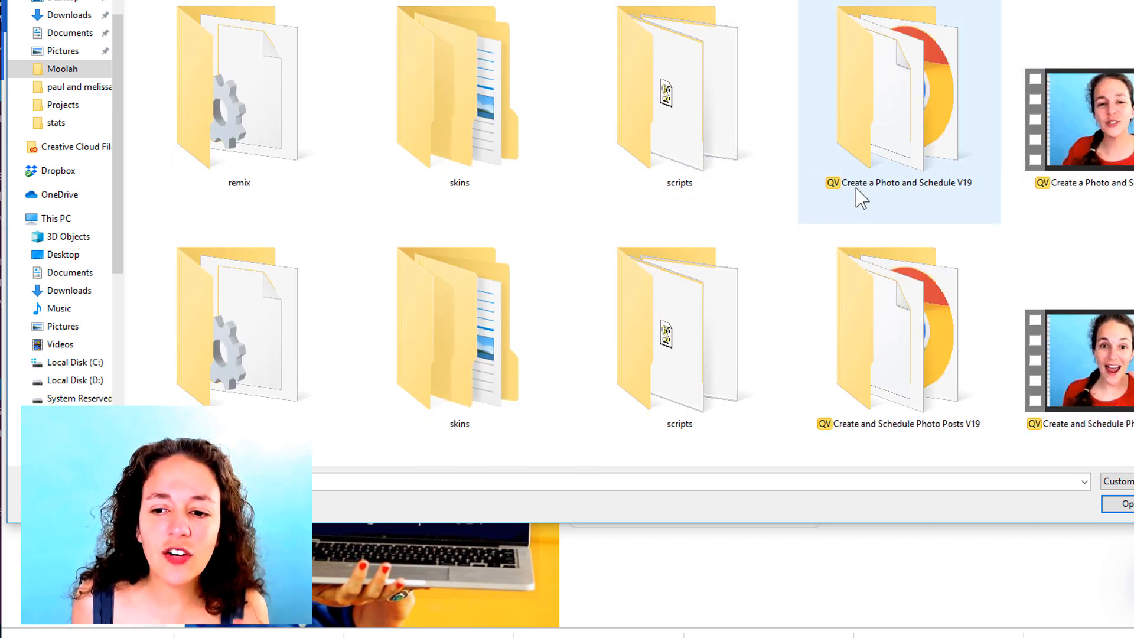
scroll(867, 201, down, 3)
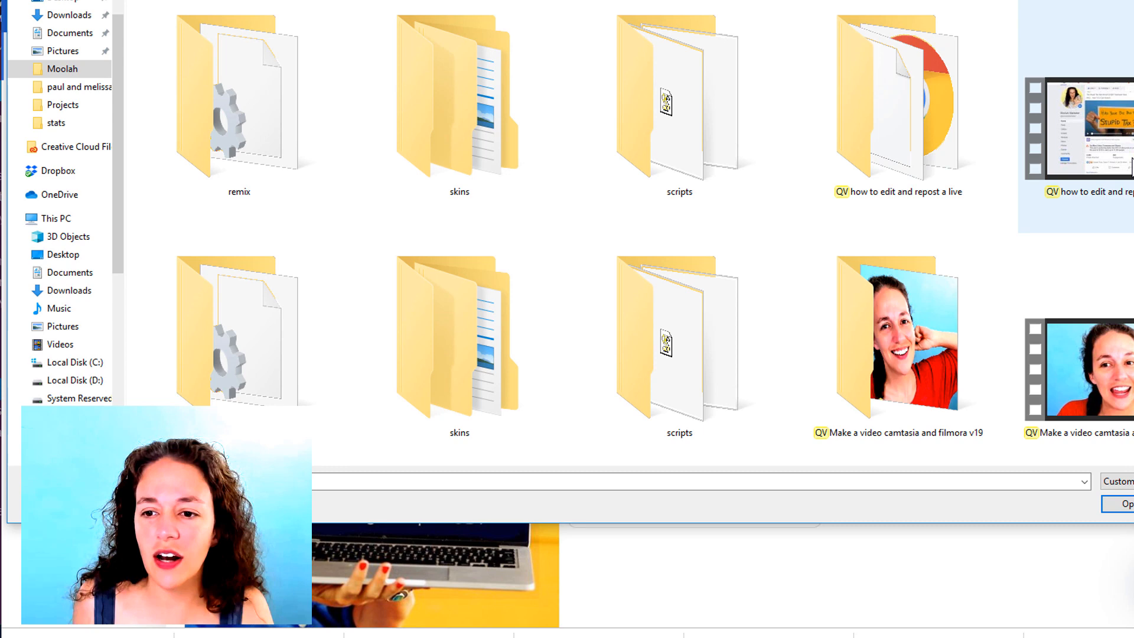
scroll(762, 337, up, 3)
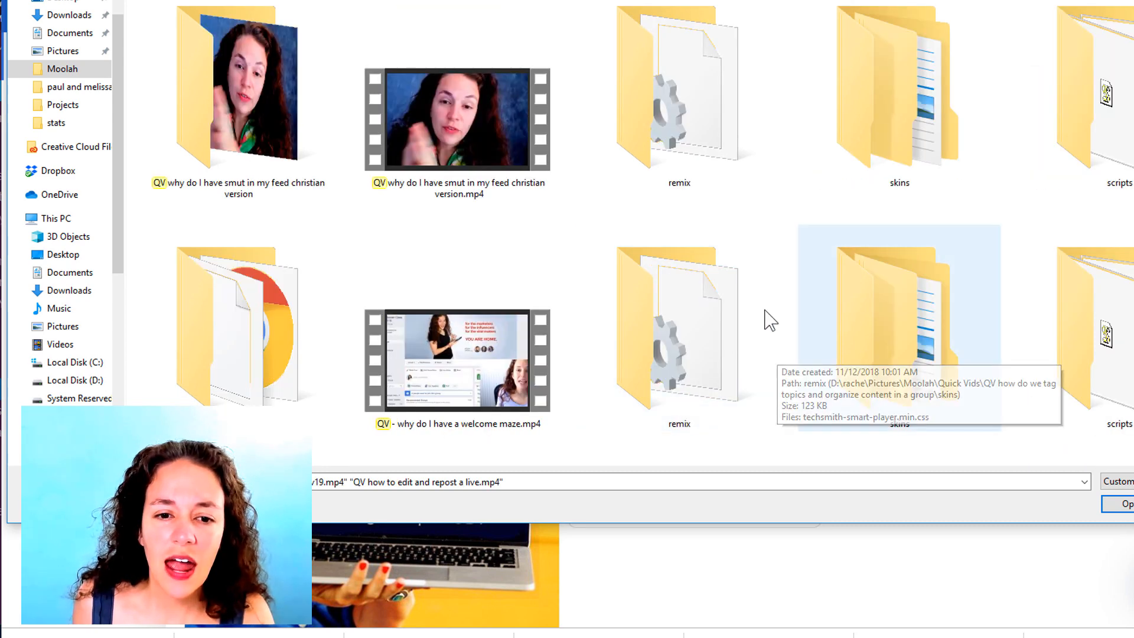
Step: Ctrl-select several QV mp4 videos including 'Security Measures You Can Do'
ctrl+click(493, 191)
ctrl+click(458, 381)
scroll(497, 292, down, 3)
scroll(478, 177, down, 3)
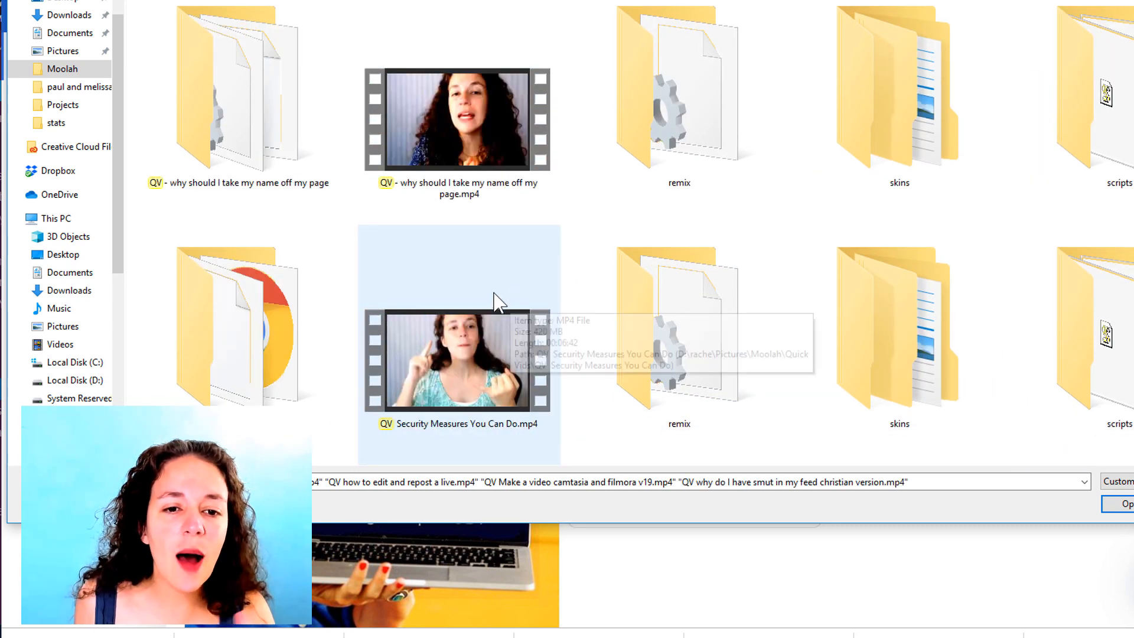
ctrl+click(459, 359)
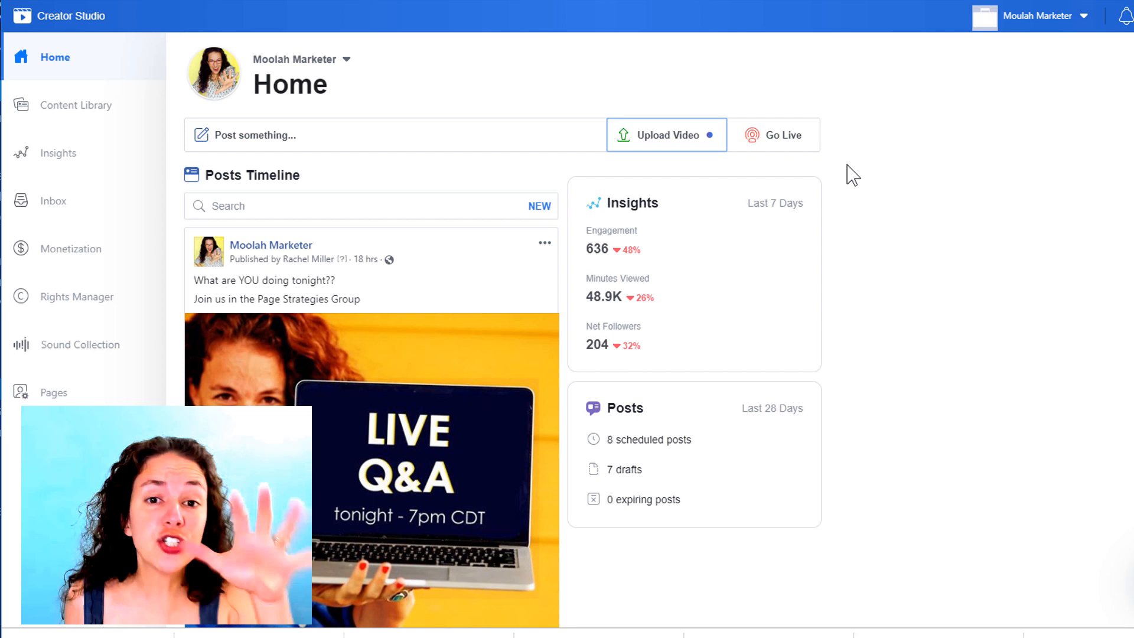
click(783, 135)
click(886, 130)
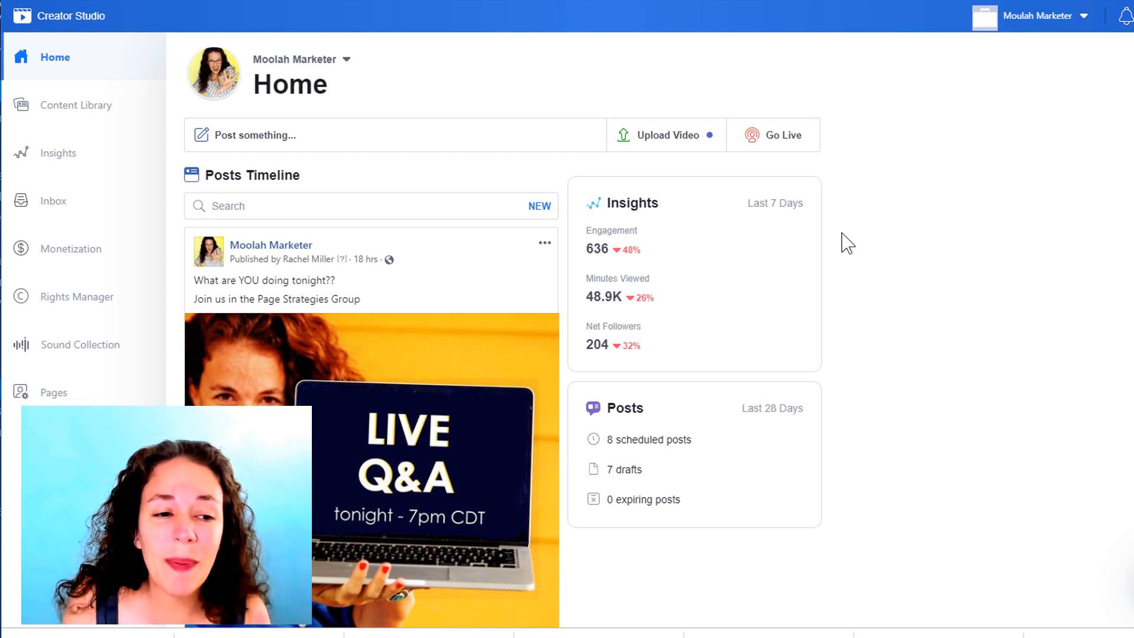
Step: Filter the Content Library posts list to Draft status
click(76, 105)
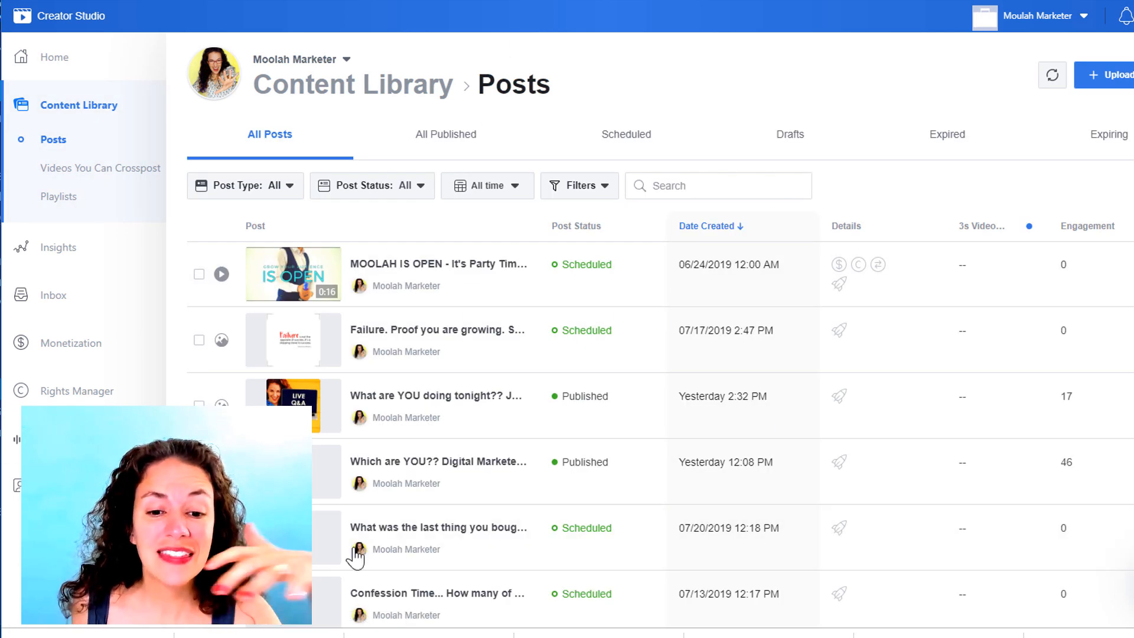
scroll(633, 310, down, 4)
scroll(637, 367, down, 4)
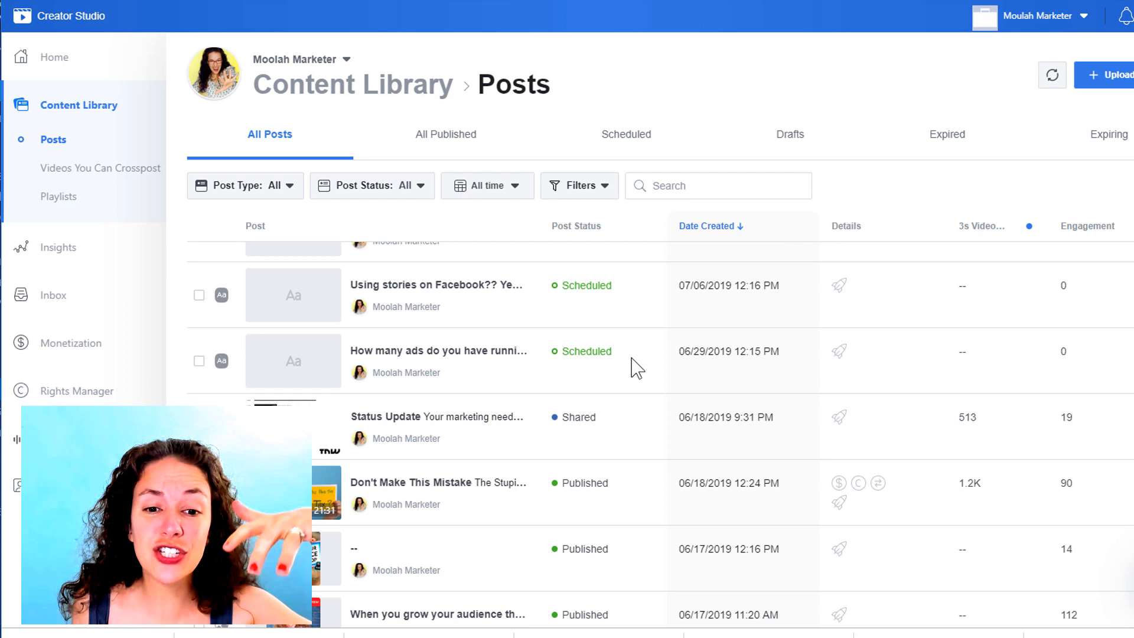
scroll(576, 452, down, 1)
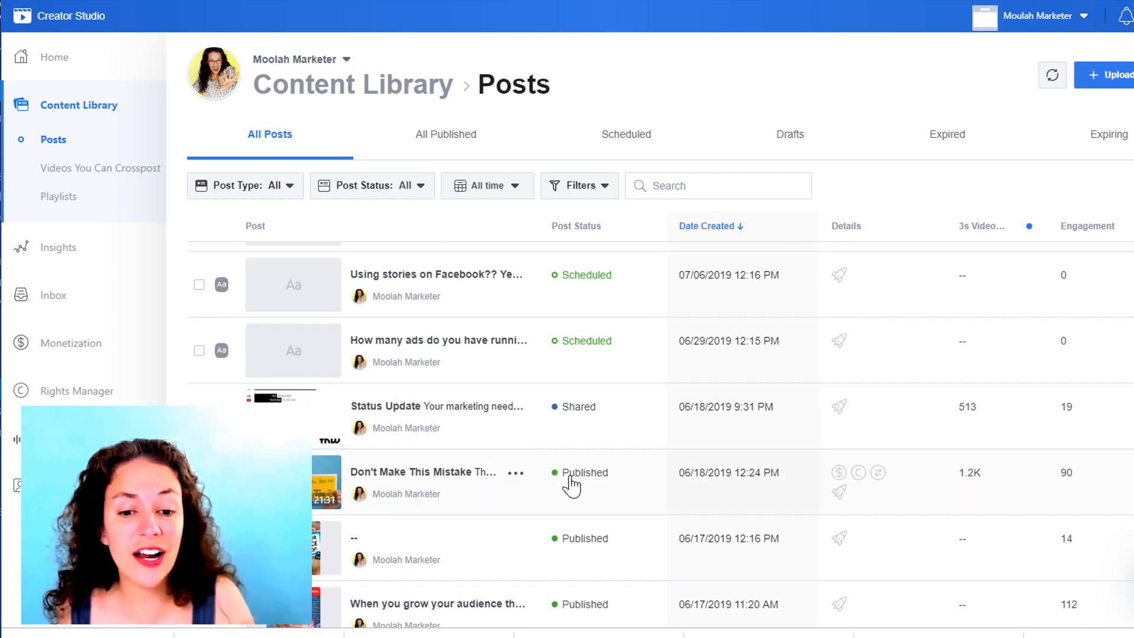
scroll(576, 461, down, 2)
scroll(567, 478, down, 3)
click(353, 185)
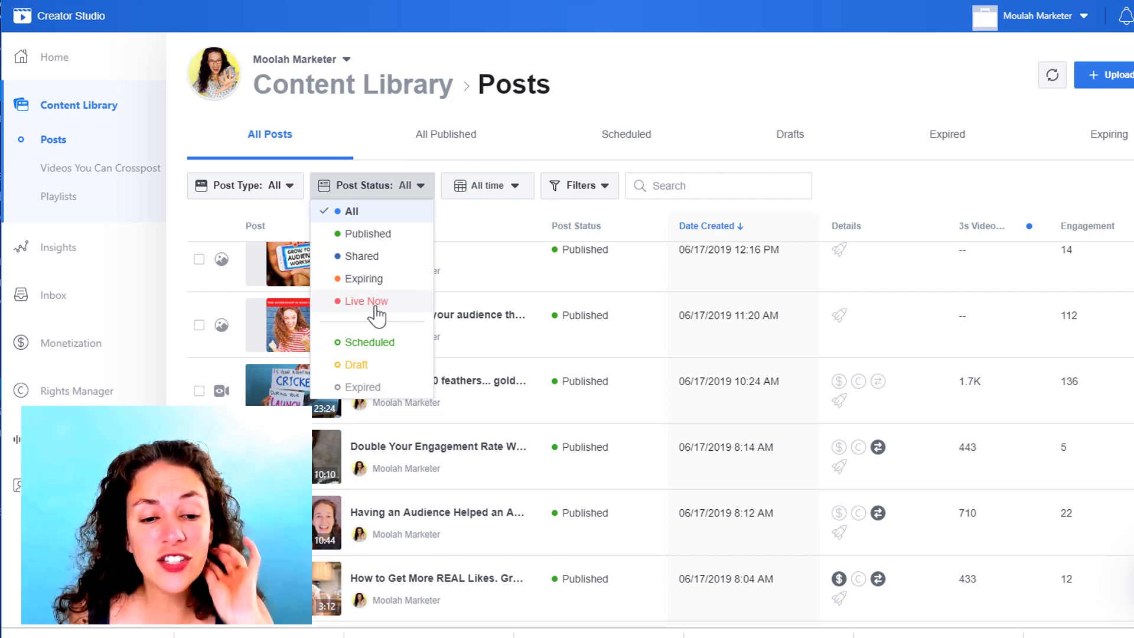
click(356, 364)
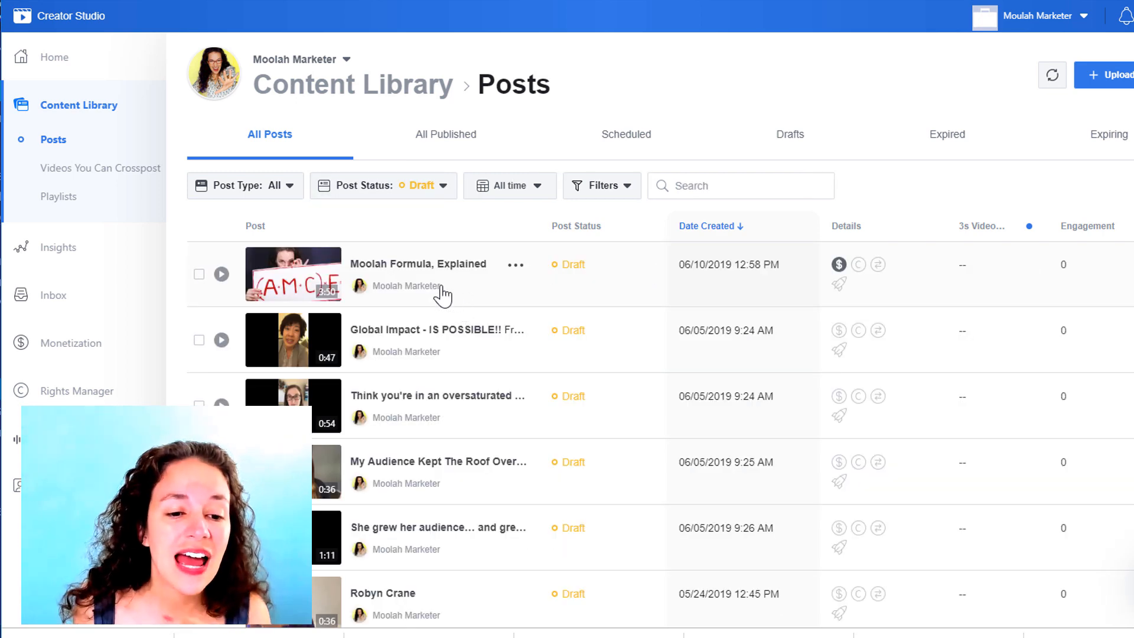
scroll(446, 293, down, 2)
scroll(445, 292, down, 2)
scroll(445, 292, down, 2)
scroll(446, 293, down, 2)
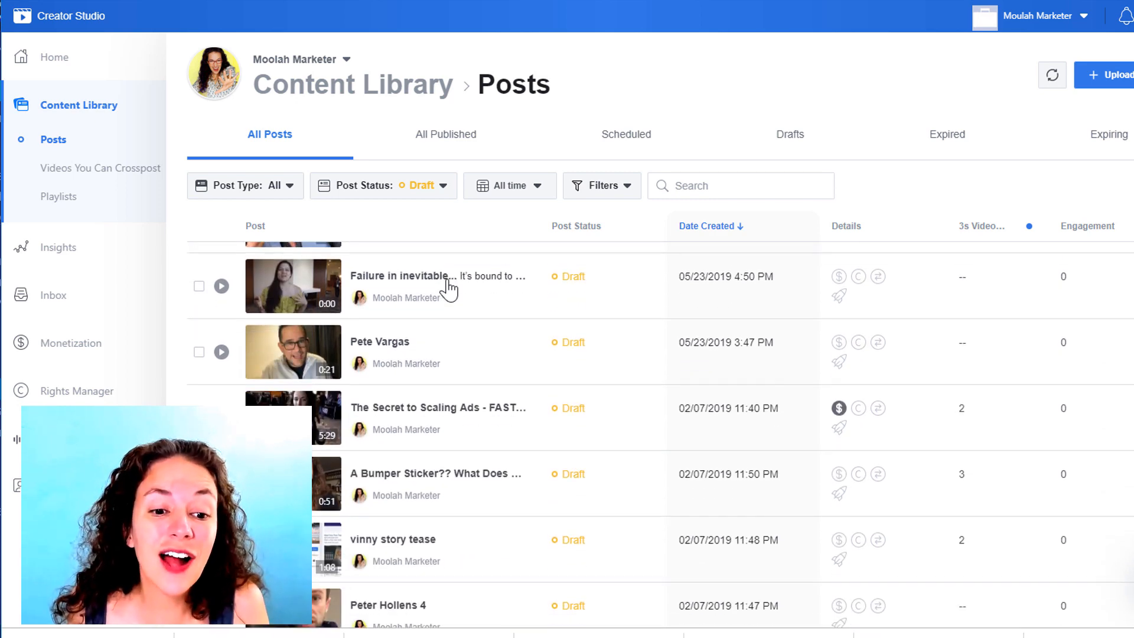
scroll(447, 288, down, 1)
scroll(448, 286, down, 3)
scroll(448, 288, down, 3)
scroll(449, 297, down, 3)
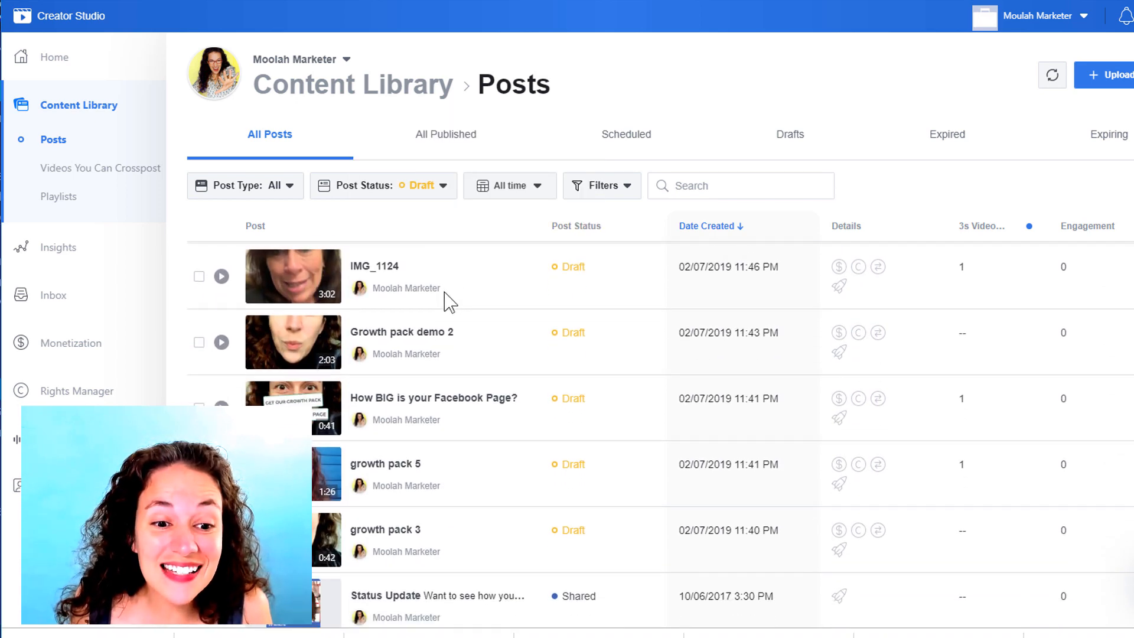
scroll(449, 297, down, 1)
scroll(516, 388, up, 5)
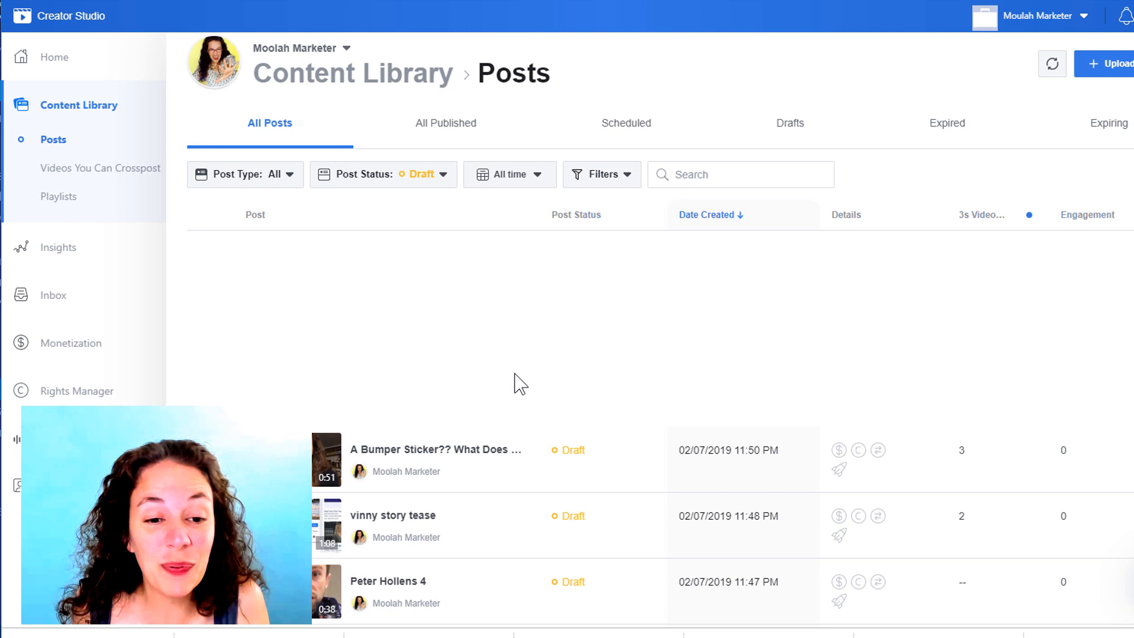
scroll(517, 381, up, 5)
scroll(516, 378, up, 5)
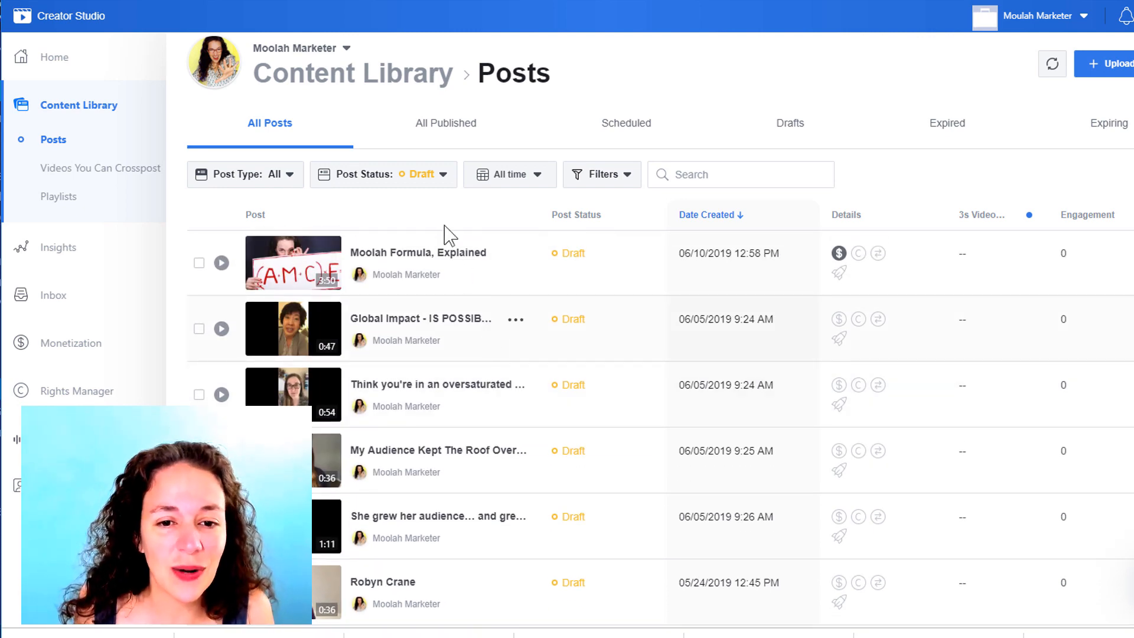
Step: Filter the posts list to Scheduled status
click(398, 184)
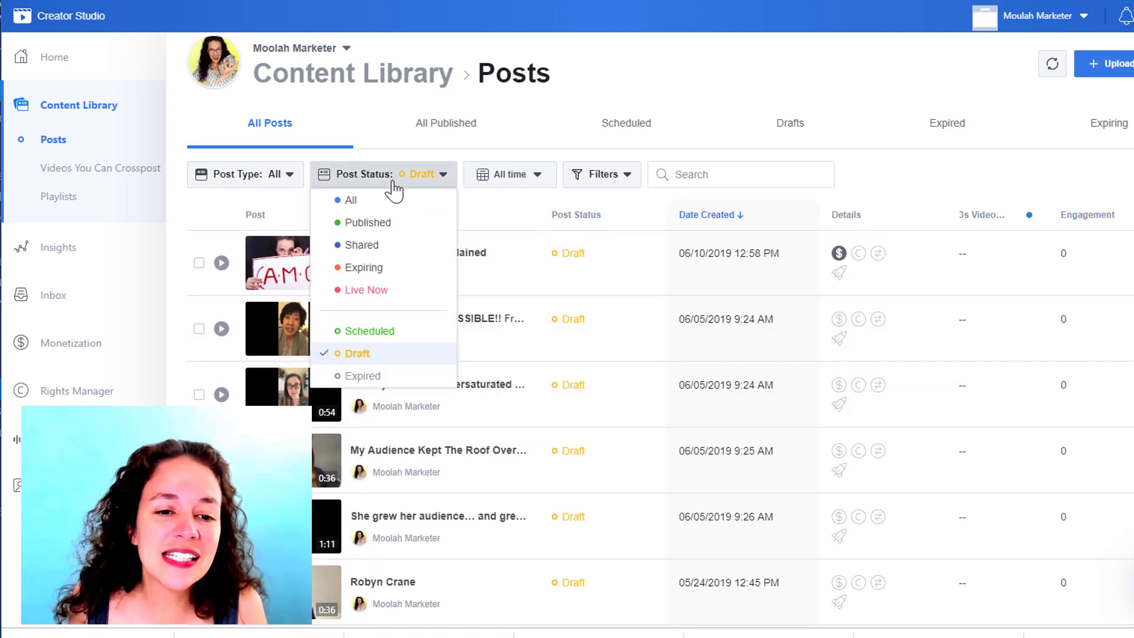
click(369, 328)
scroll(656, 318, down, 5)
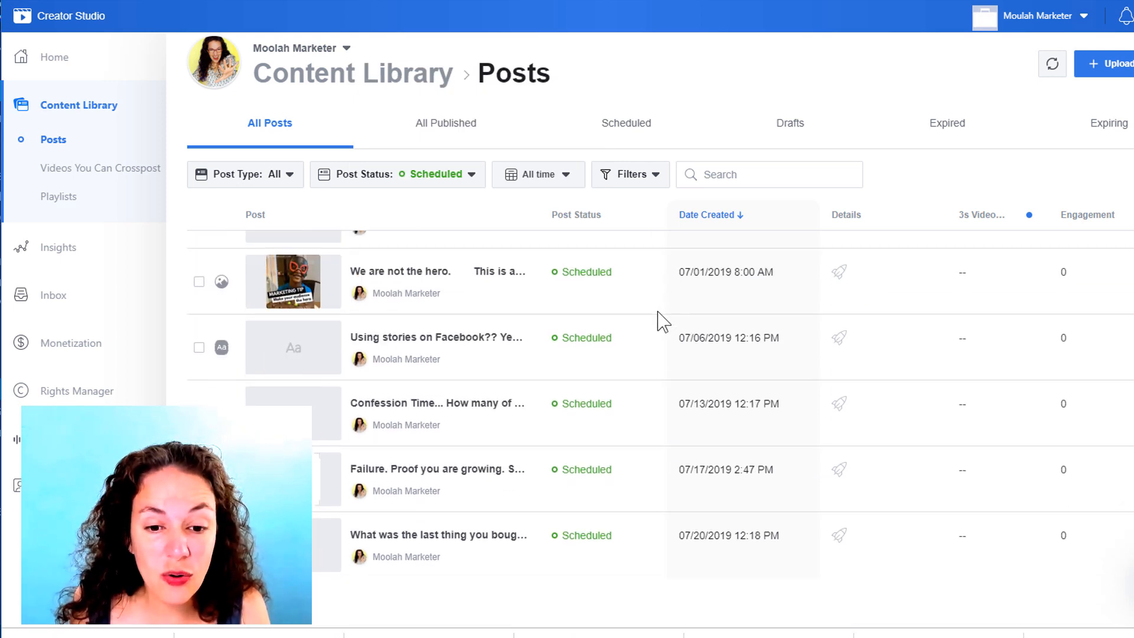
scroll(685, 408, down, 5)
scroll(685, 408, up, 5)
scroll(665, 390, up, 5)
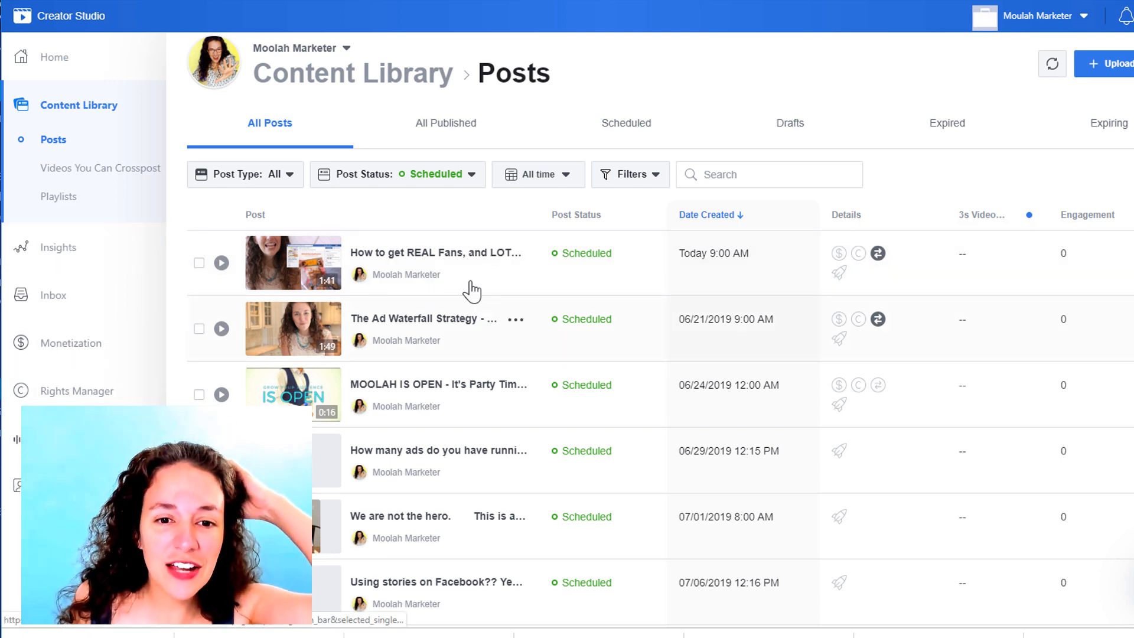
Step: Expand the Embedding and Actions categories in the additional Filters menu
click(629, 177)
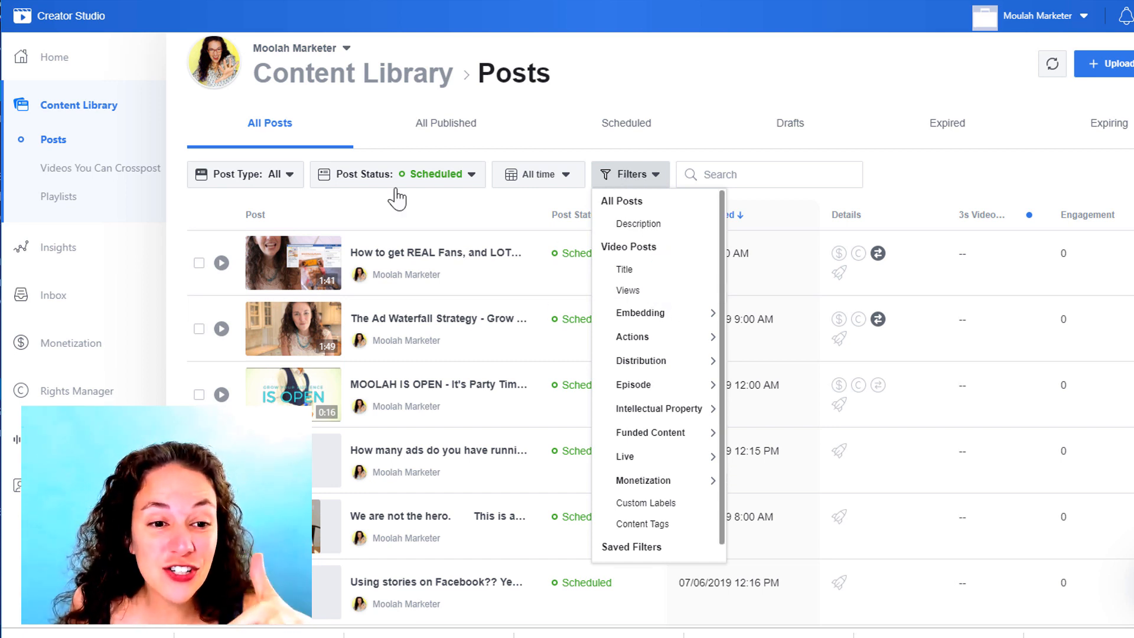
click(665, 315)
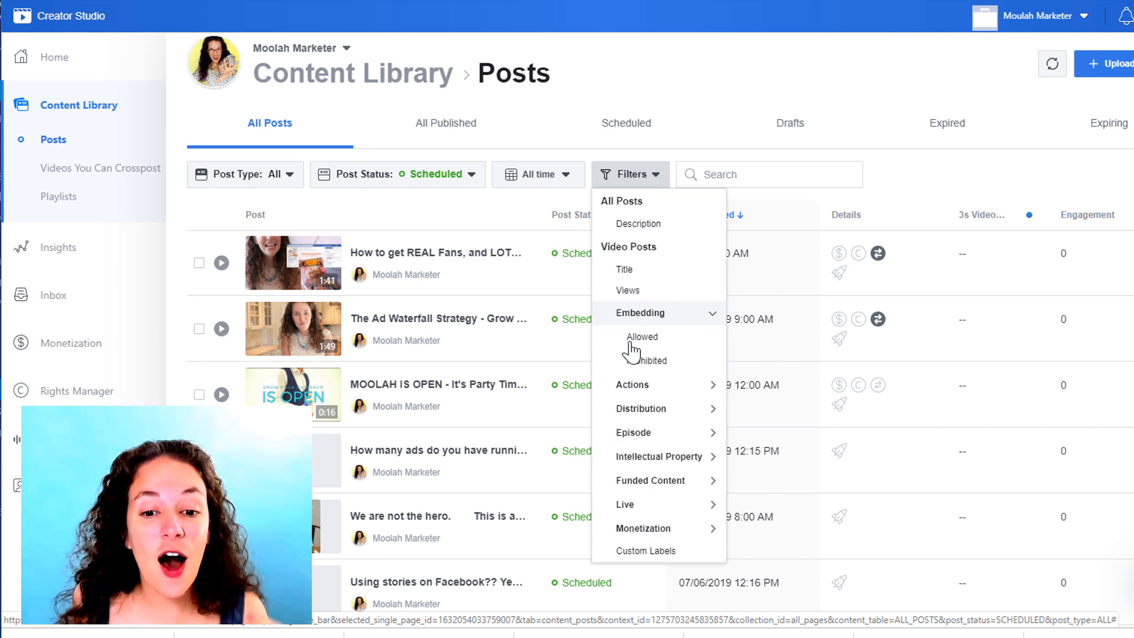
click(652, 390)
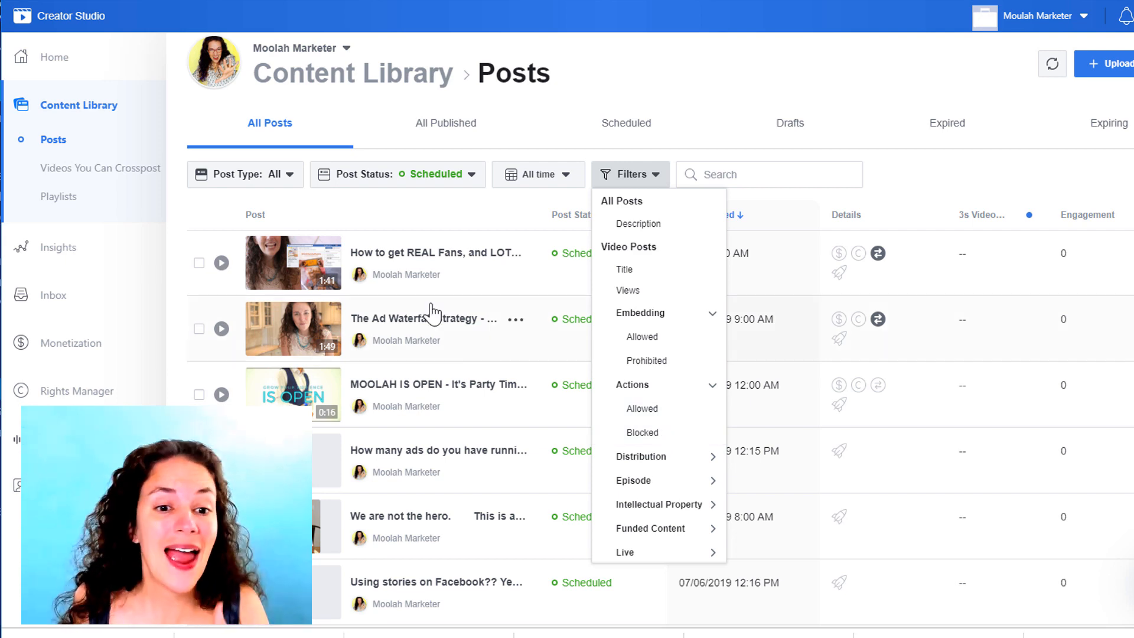
Step: Enter the first scheduled post's Edit Video window and exit without saving
click(426, 319)
mouse_move(434, 252)
click(401, 257)
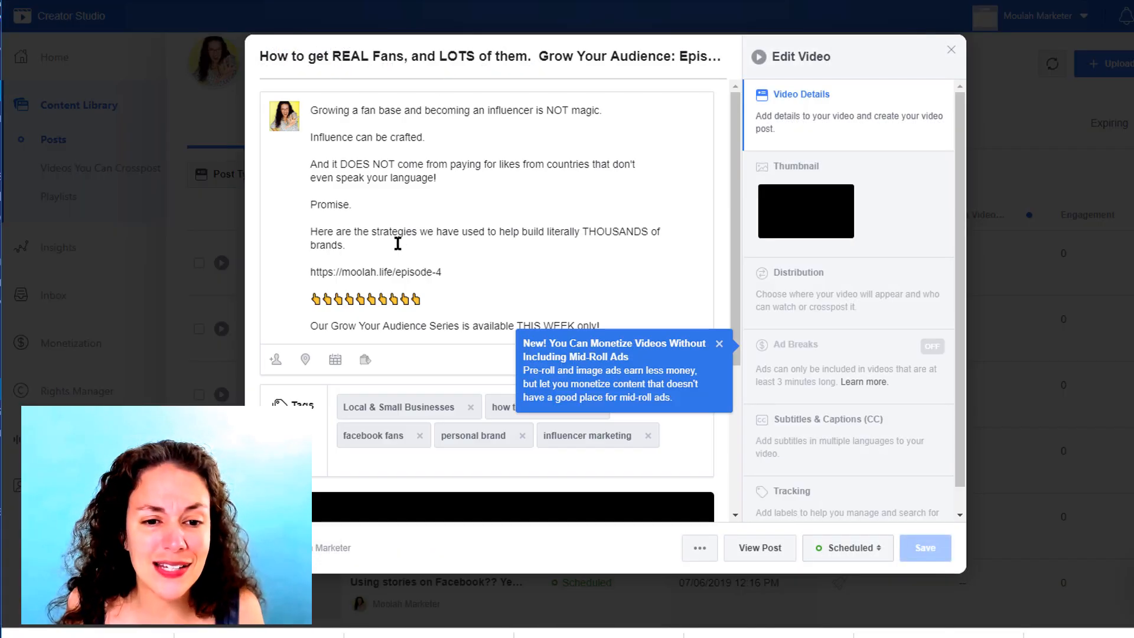
click(952, 55)
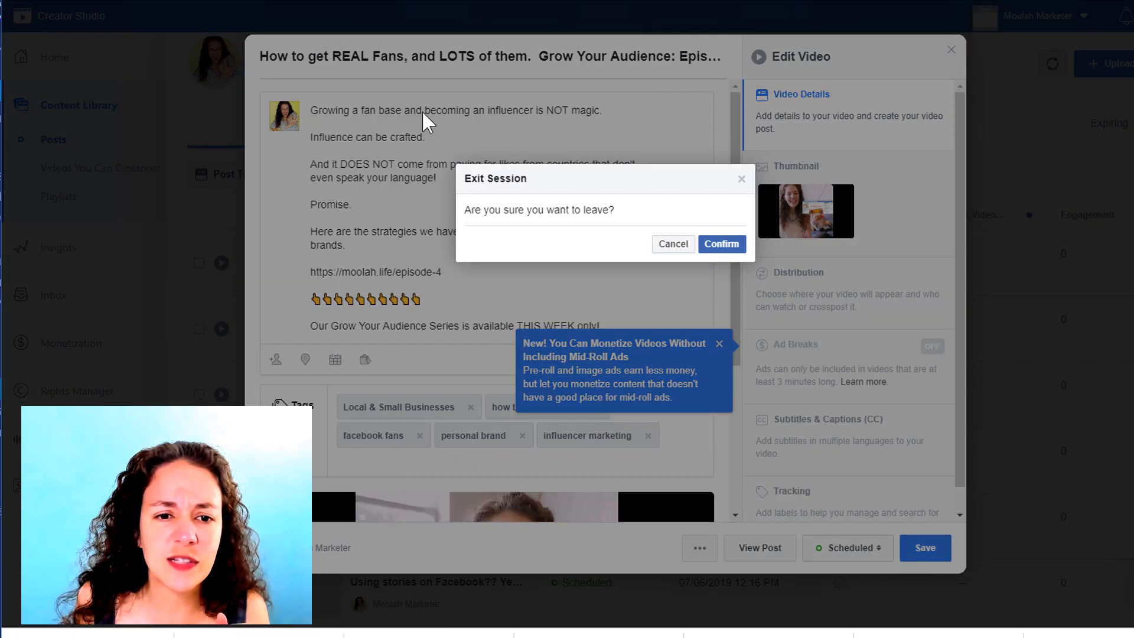
click(721, 244)
Step: Filter the posts list to Published status
click(424, 174)
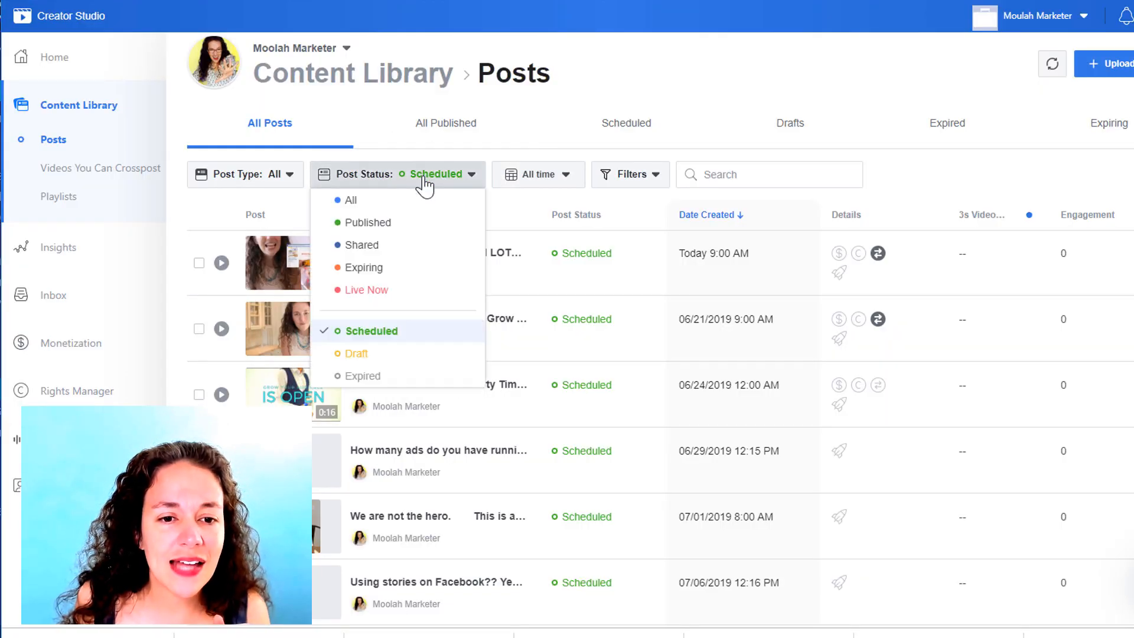
click(368, 222)
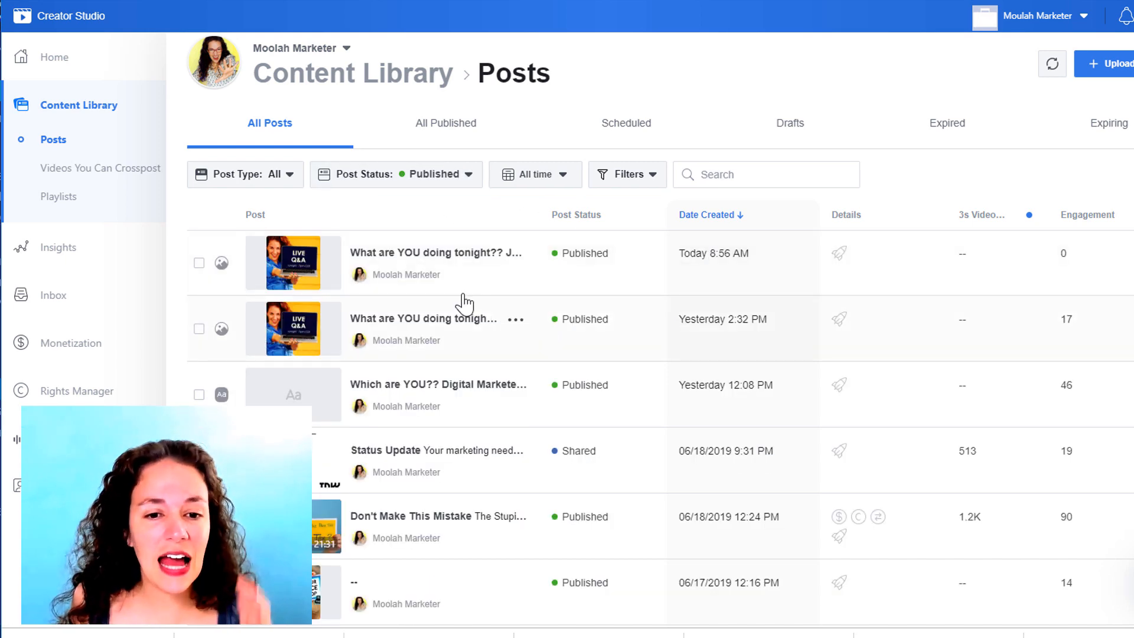
scroll(529, 357, down, 3)
scroll(523, 351, down, 3)
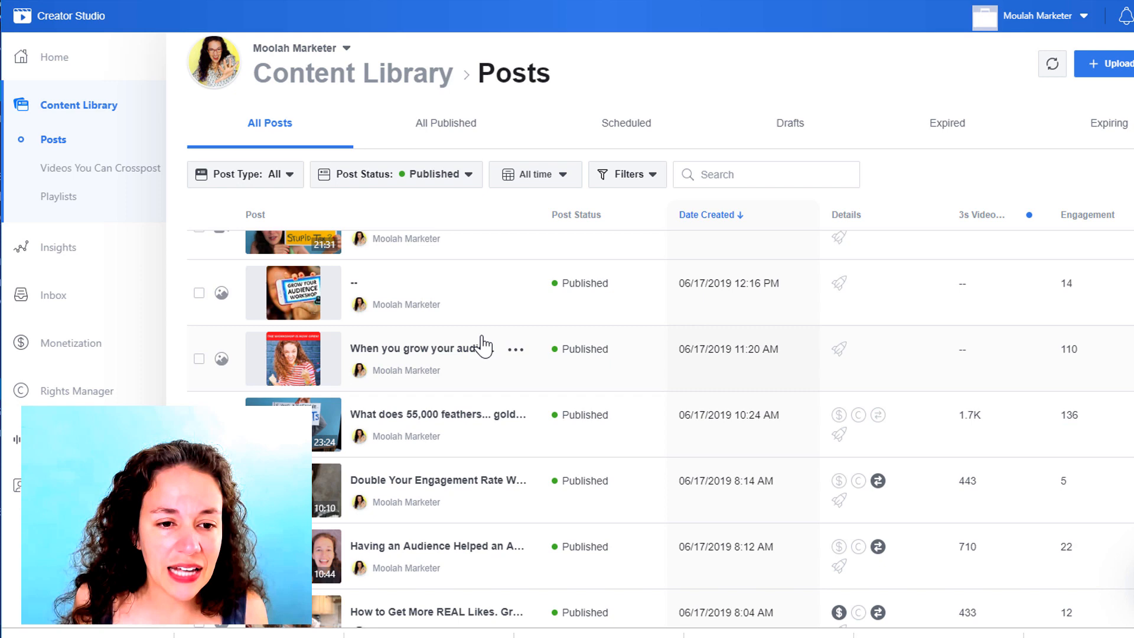
scroll(484, 346, down, 2)
Step: Review the 'Having an Audience Helped an Author' post's stats and start editing it
click(443, 407)
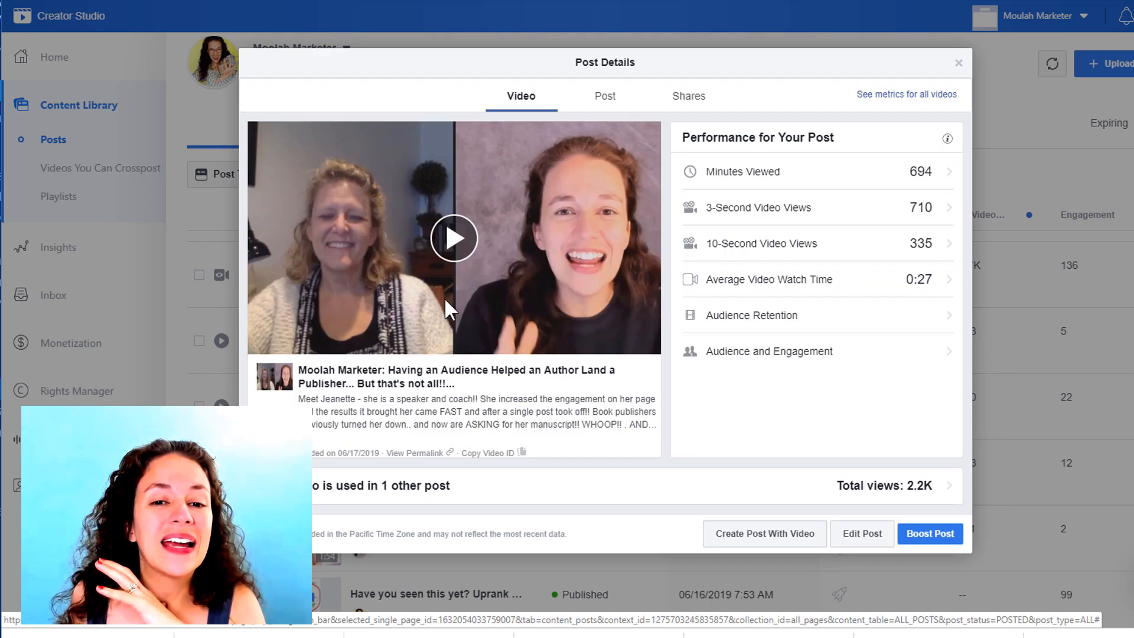
click(595, 99)
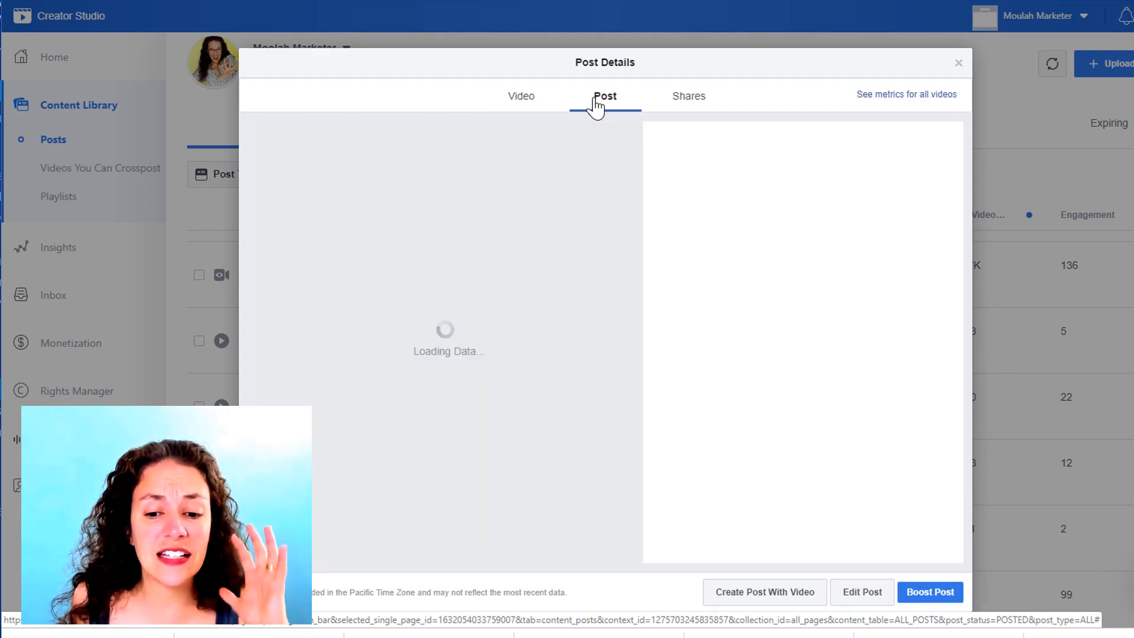
scroll(684, 177, down, 5)
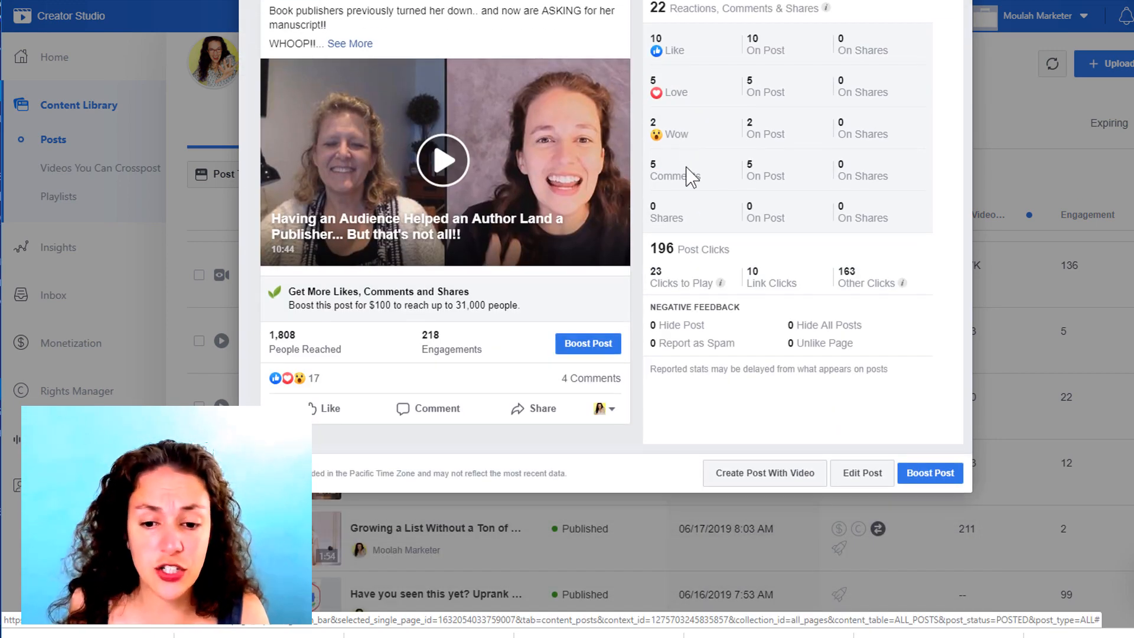
scroll(832, 372, up, 2)
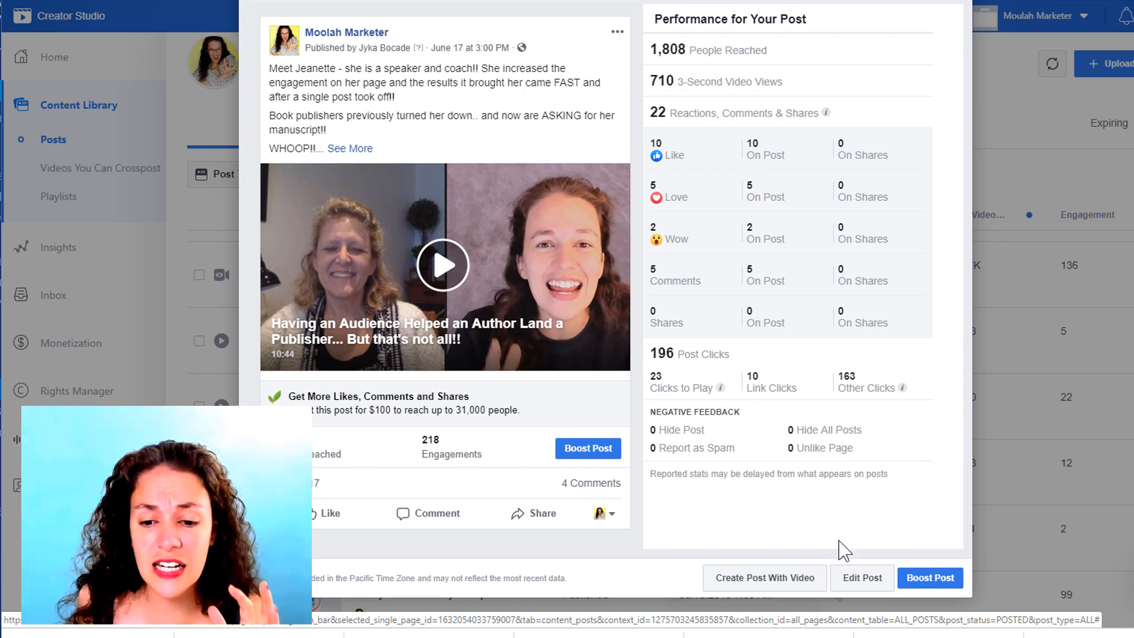
click(861, 578)
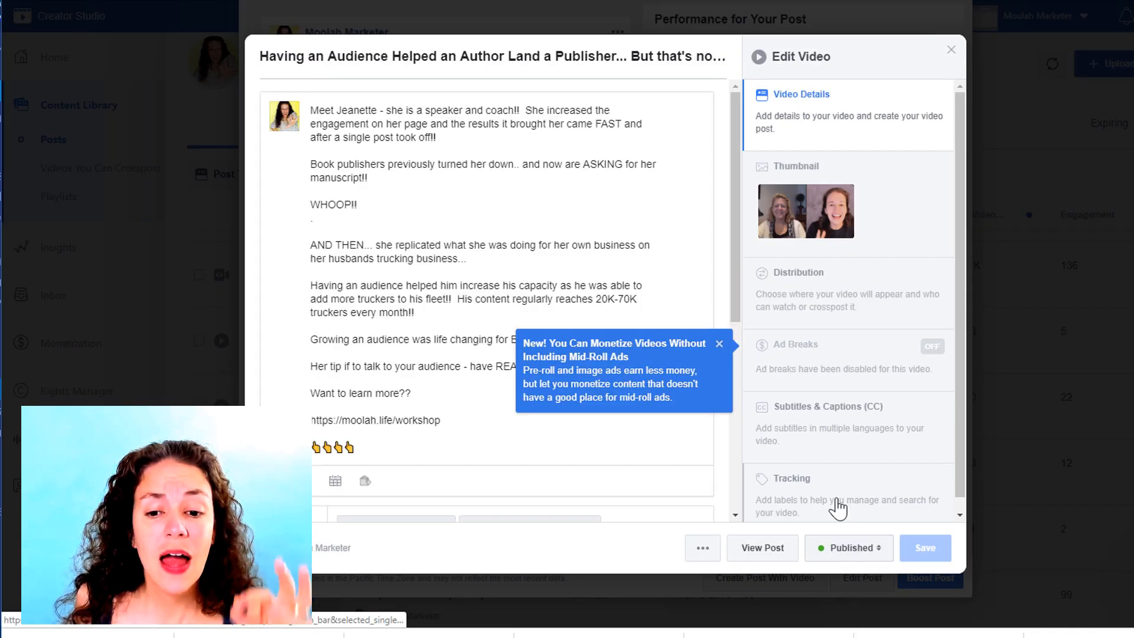
Step: View the video's Distribution settings for embedding and crossposting
click(814, 306)
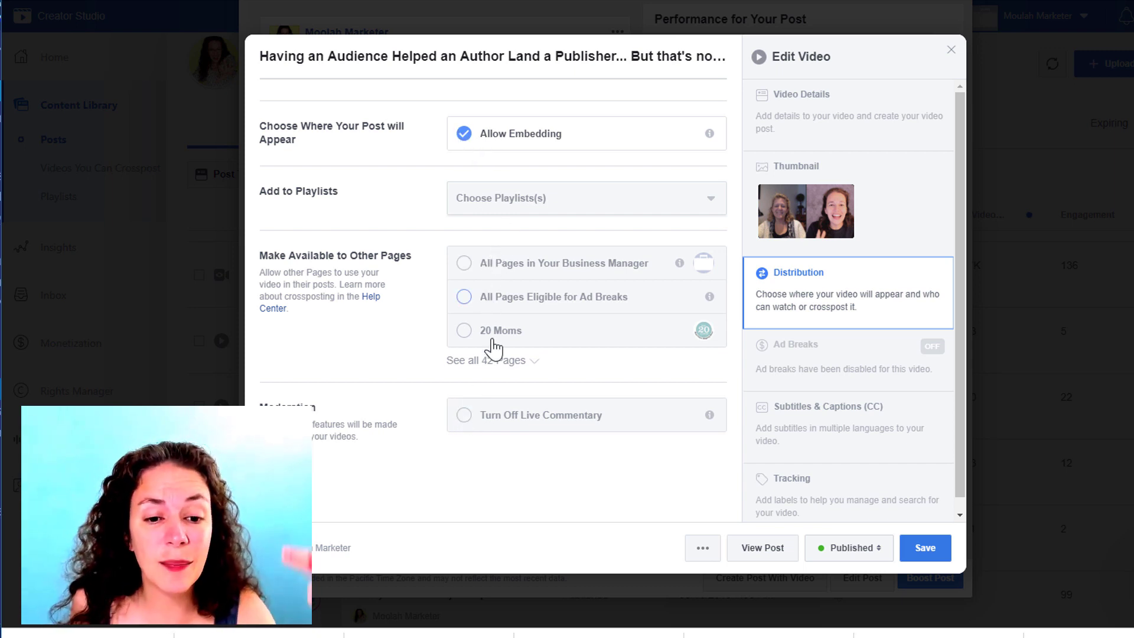
scroll(905, 381, down, 1)
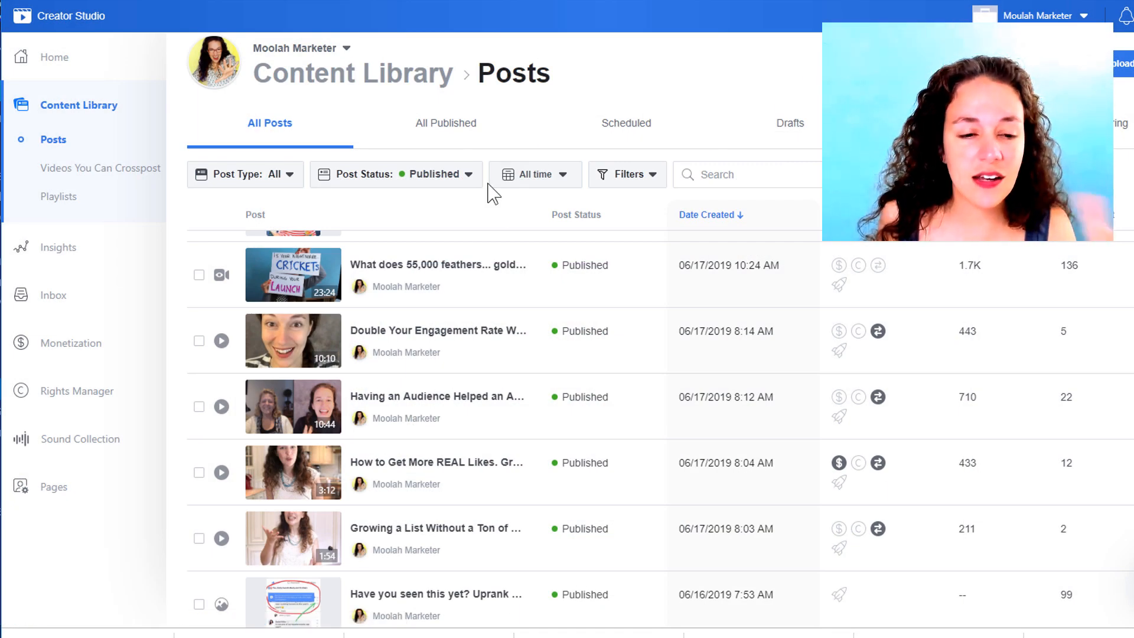
scroll(373, 284, down, 3)
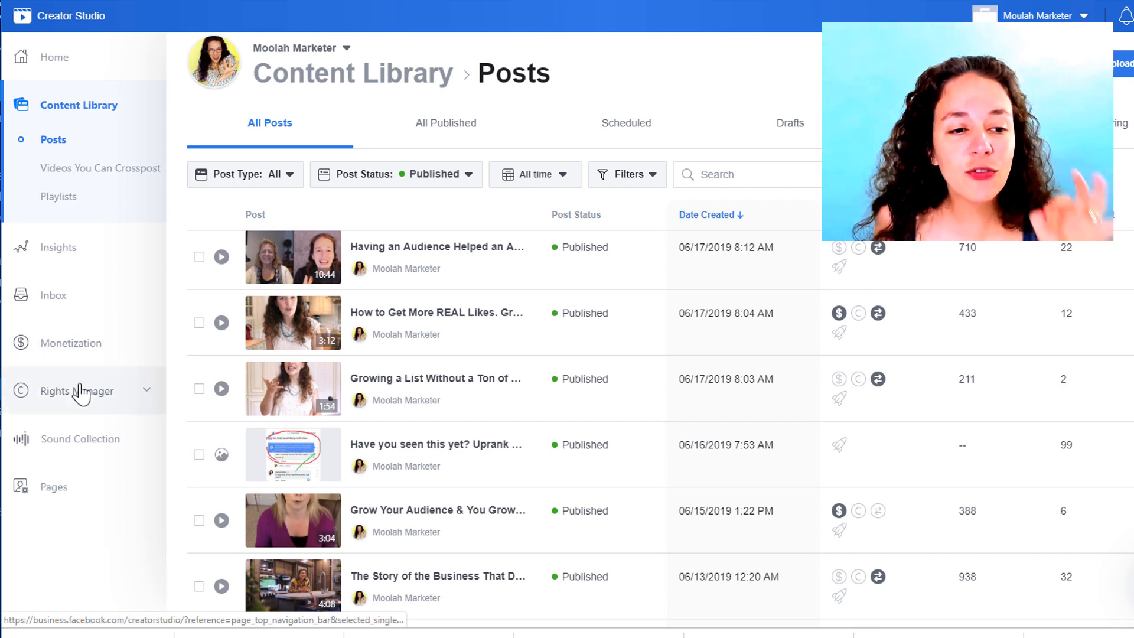
Step: View the Monetization Overview with no violations and the ad break metrics
click(71, 343)
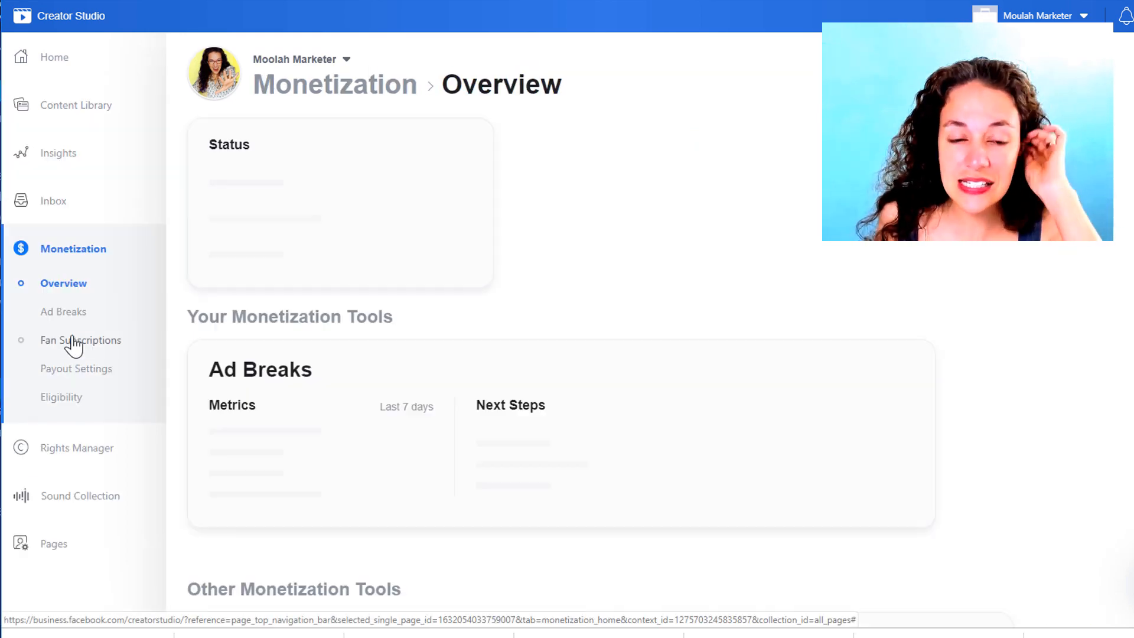
scroll(414, 270, down, 3)
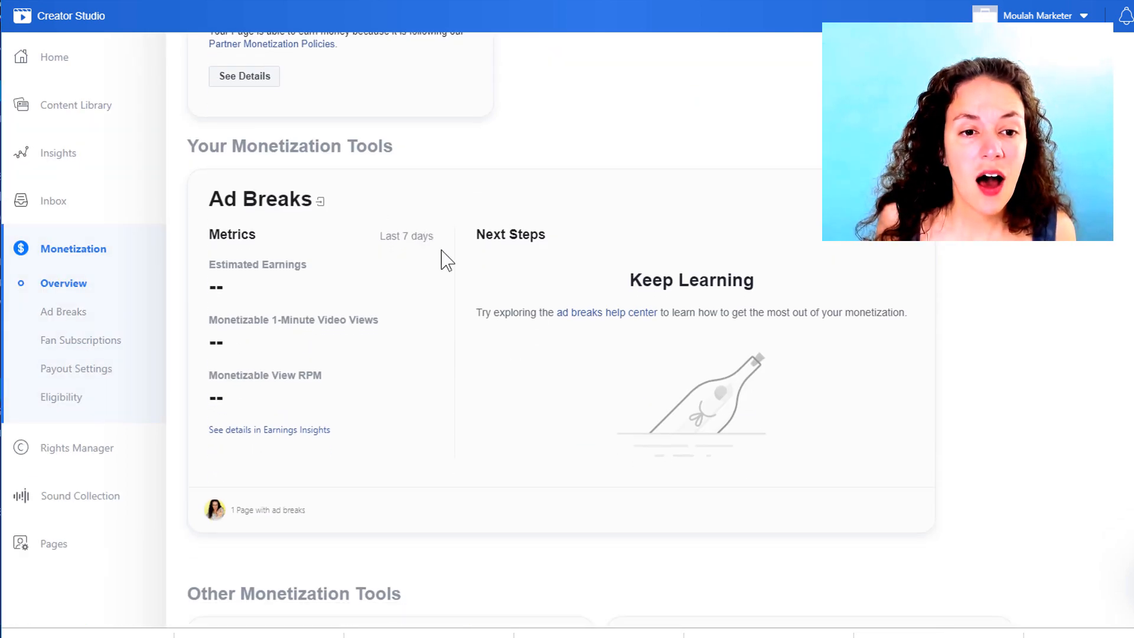
scroll(452, 257, up, 3)
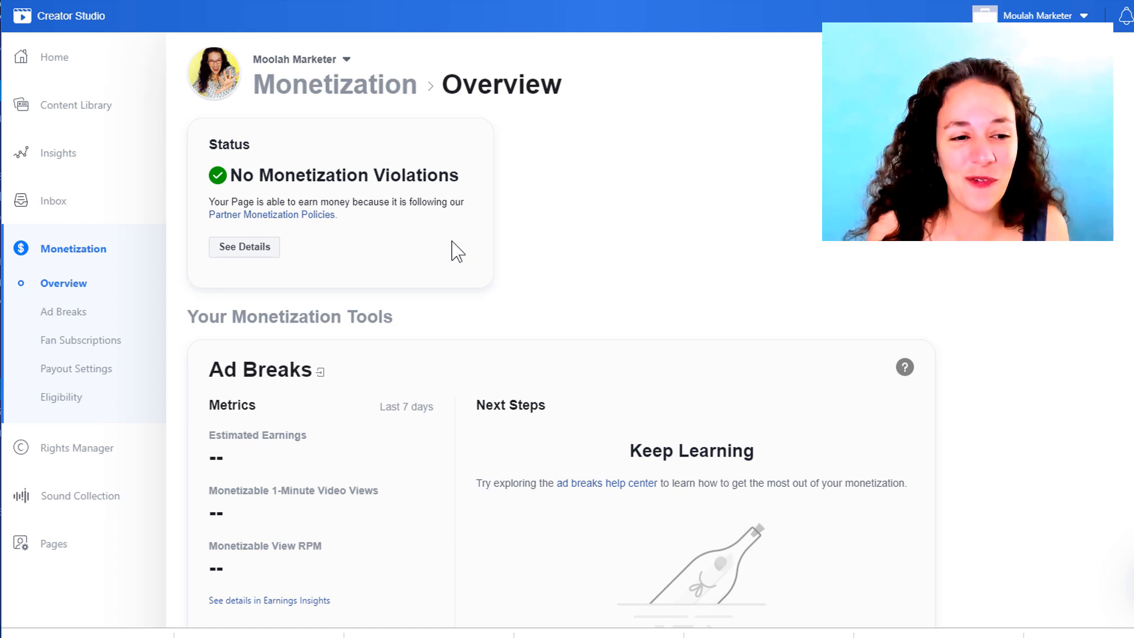
Step: Check Rights Manager's Matching Videos (no results), then switch to the Sound Collection library
click(76, 447)
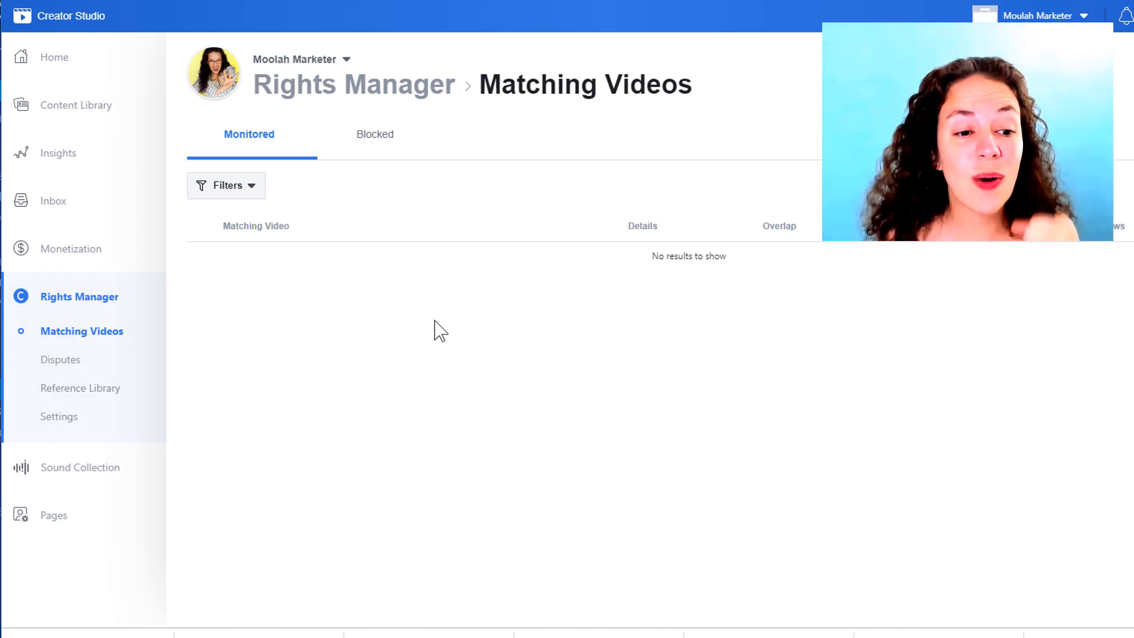
click(78, 466)
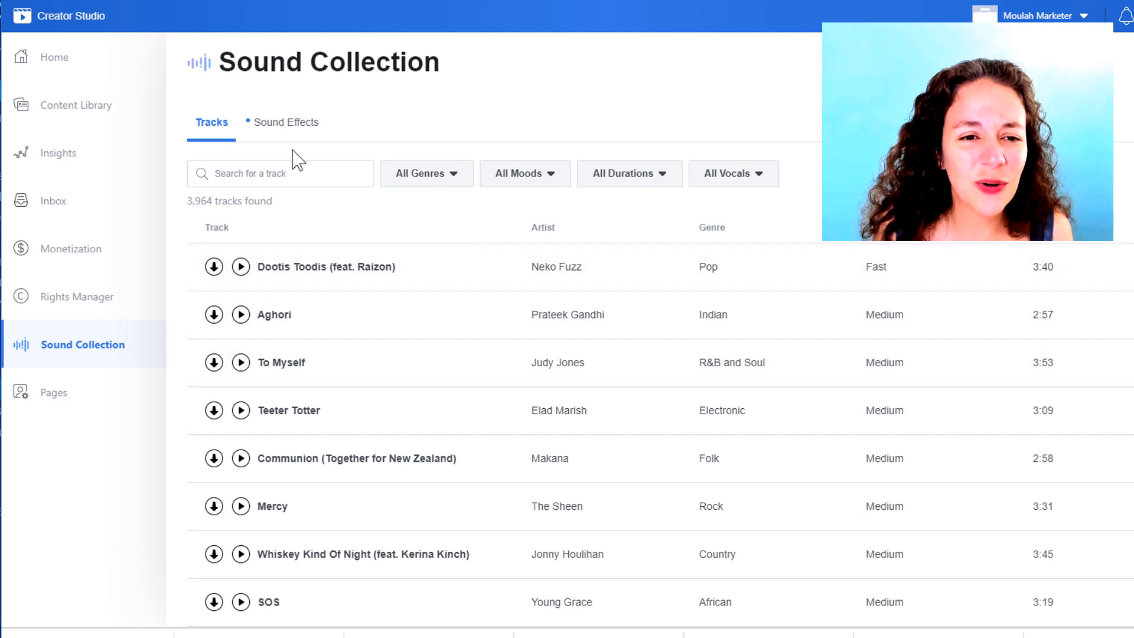
Step: Browse the Sound Effects list and preview Evil Laugh - Female 01 and Bell Ding 01
click(286, 123)
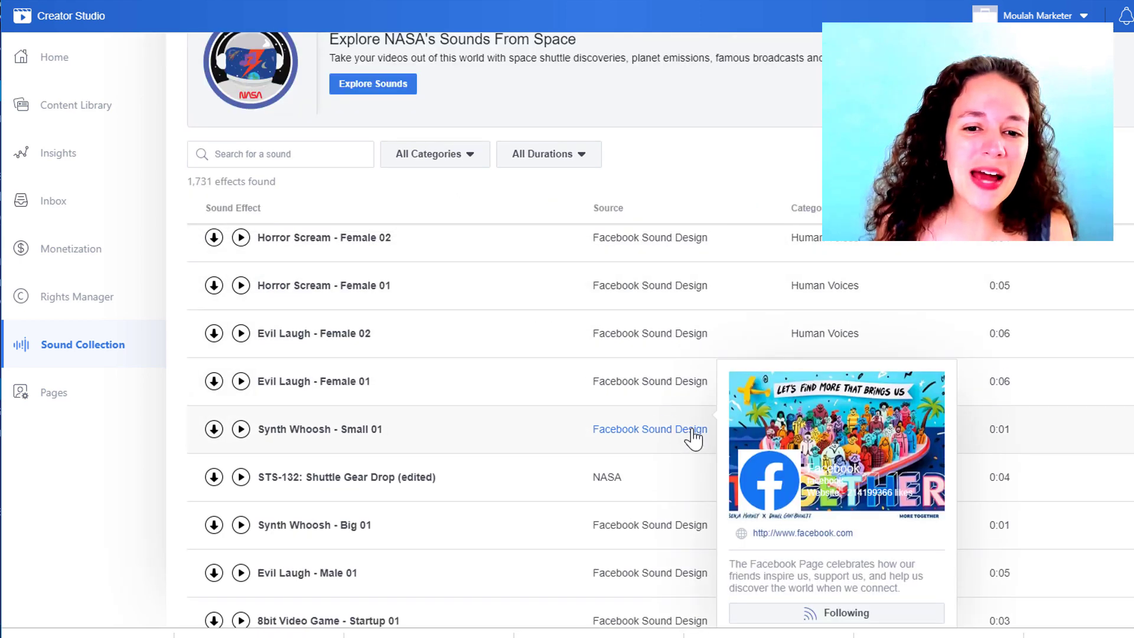
scroll(691, 425, up, 4)
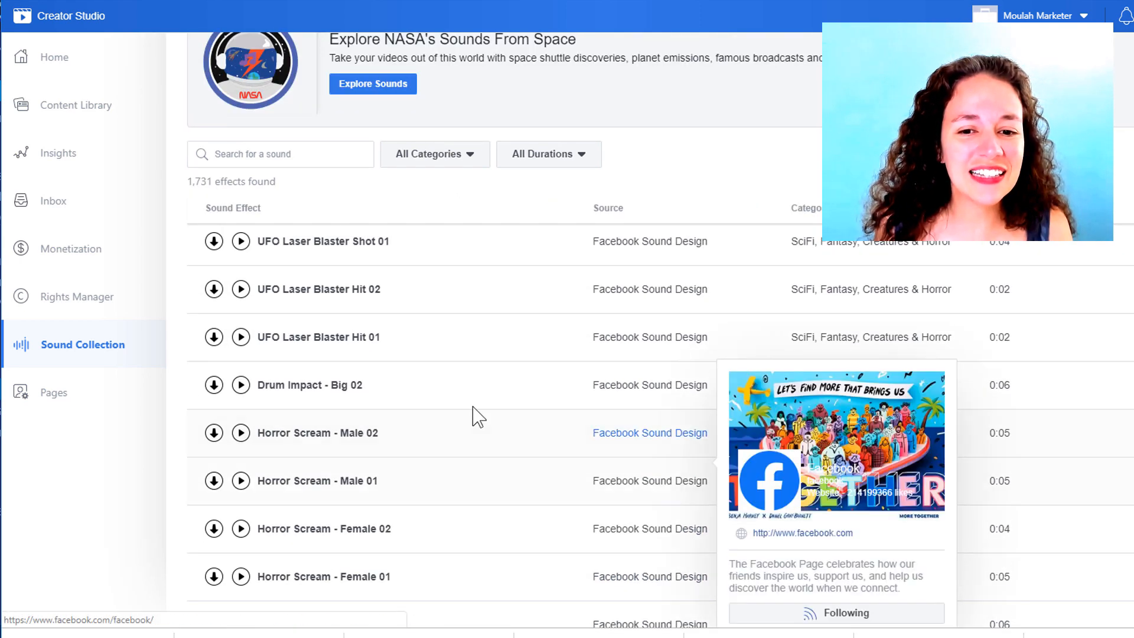
scroll(525, 338, up, 3)
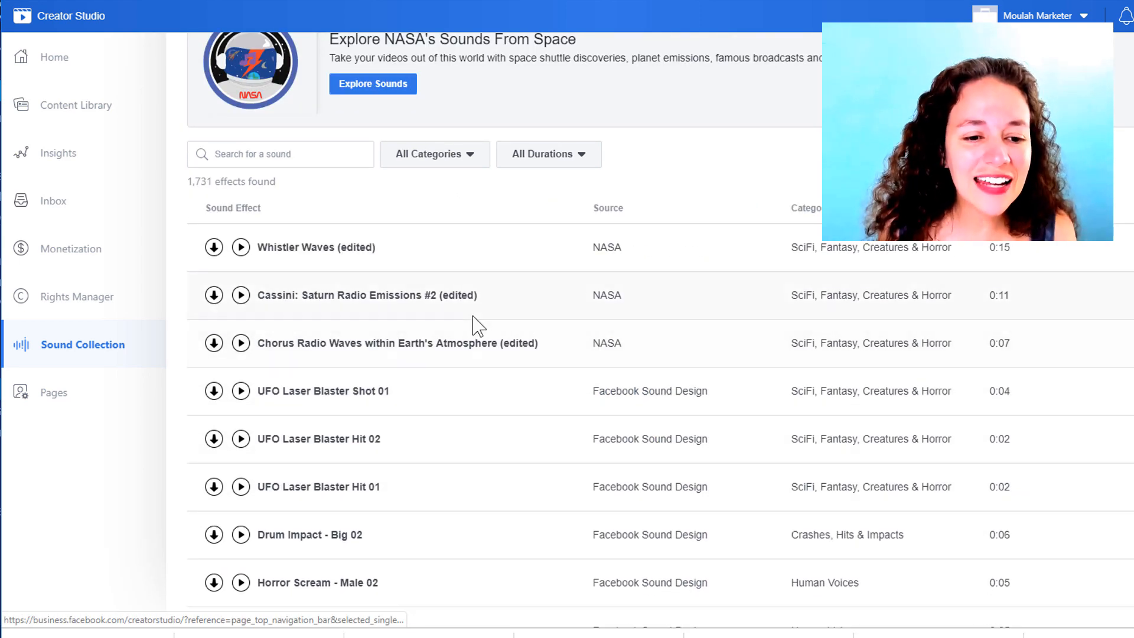
scroll(475, 323, down, 4)
scroll(470, 332, down, 3)
scroll(460, 332, down, 3)
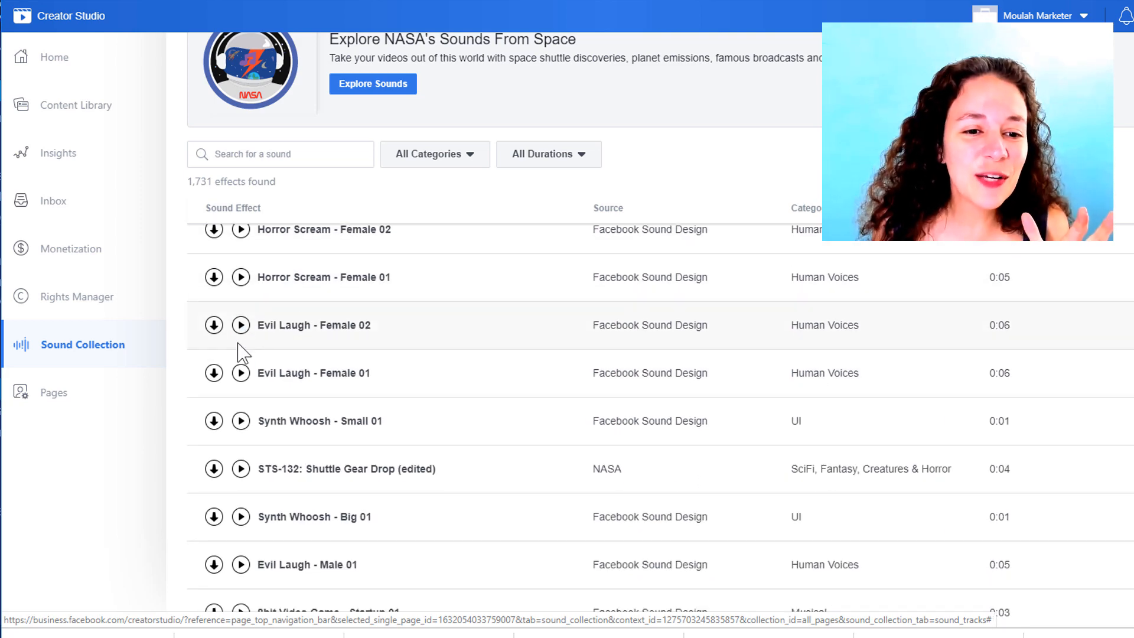
click(241, 372)
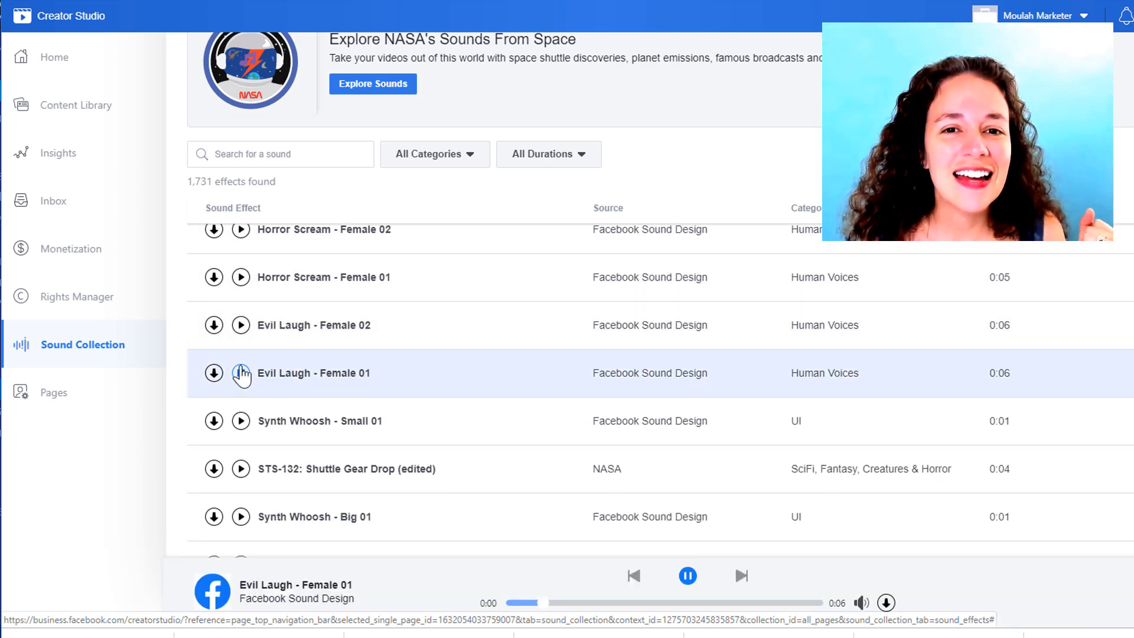
scroll(253, 395, down, 4)
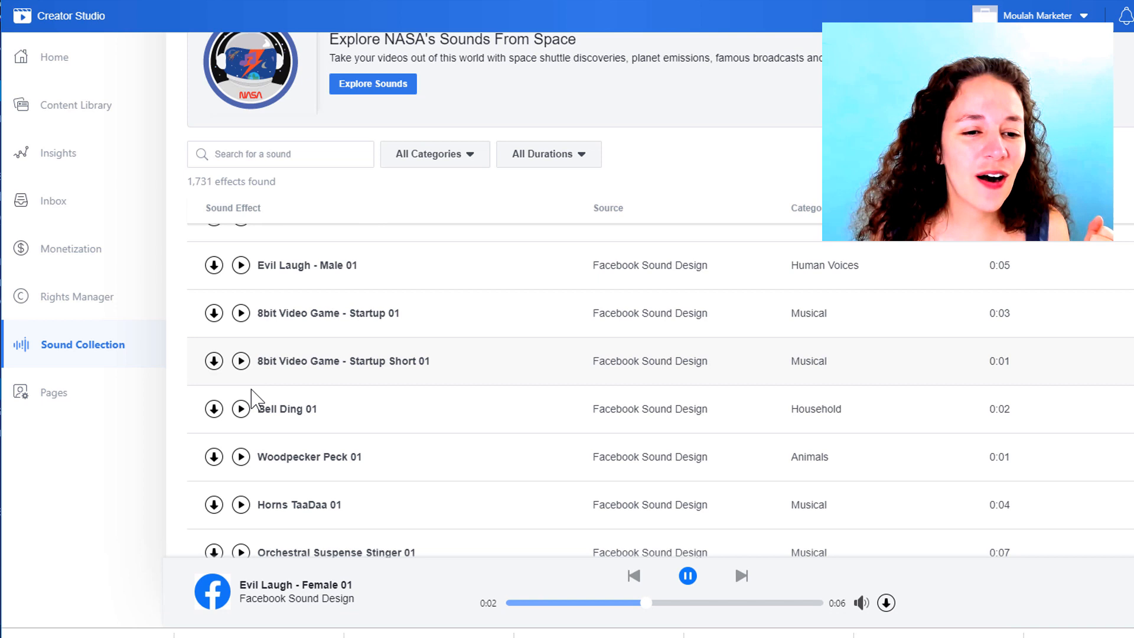
click(242, 410)
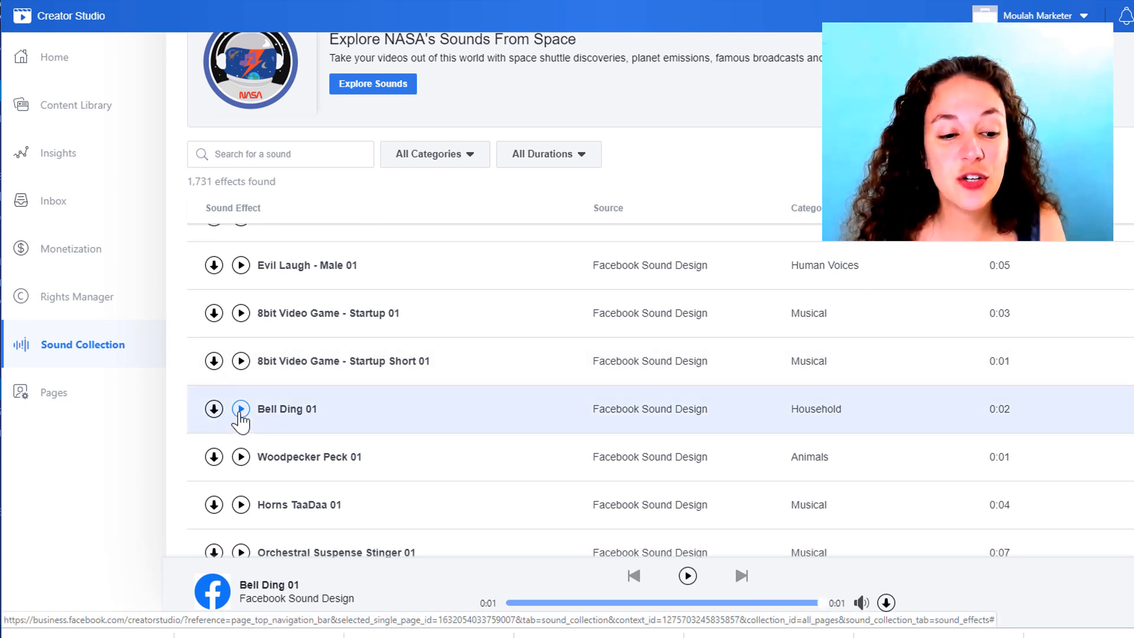
Step: Download Bell Ding 01 as Bell-Ding-01.m4a from the Sound Effects list
click(214, 410)
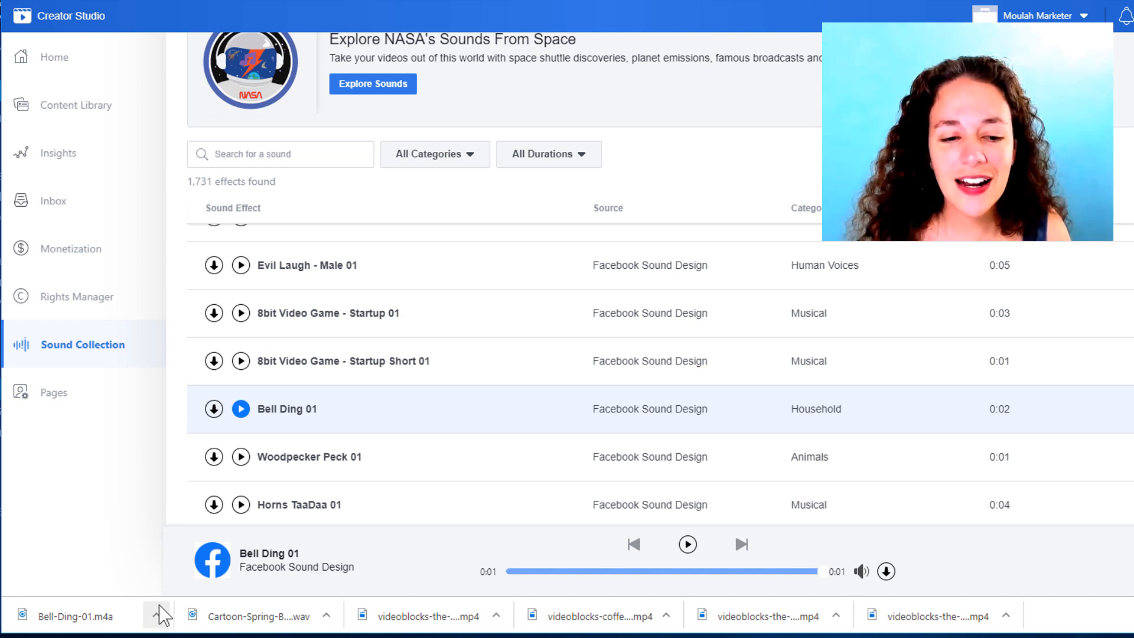
scroll(337, 426, up, 5)
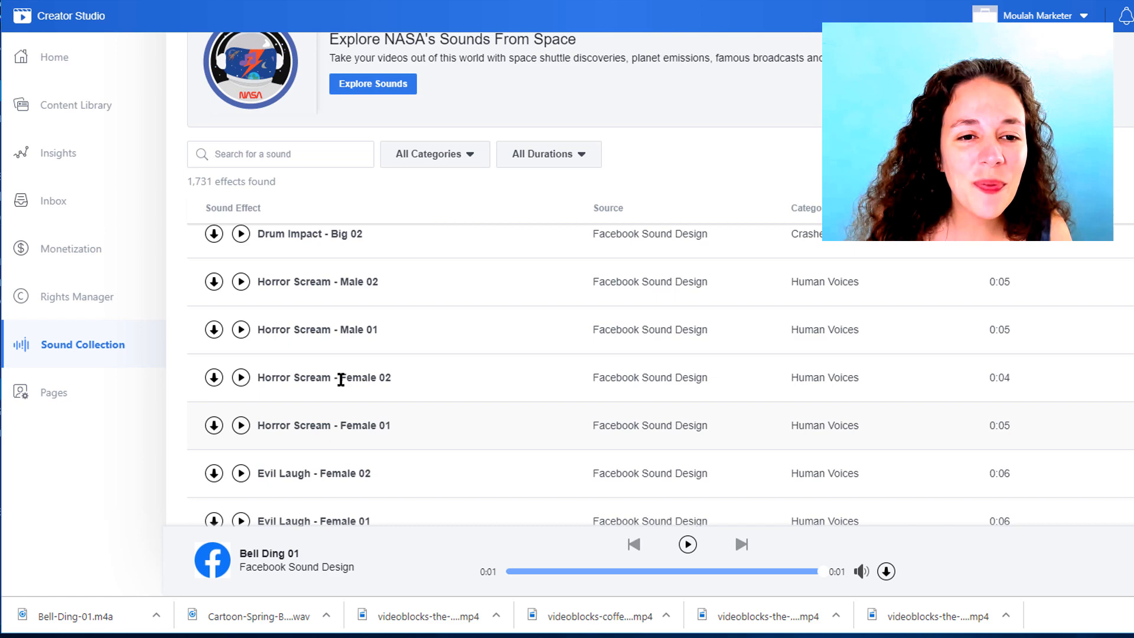
scroll(204, 416, up, 5)
scroll(165, 355, up, 5)
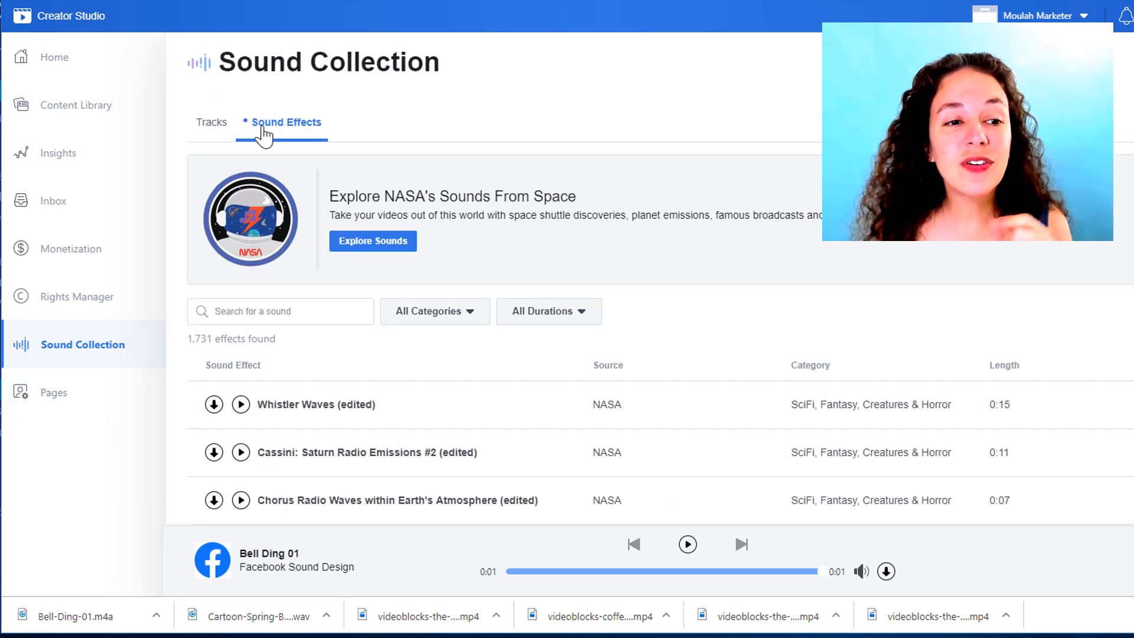
Step: Return to the Home dashboard showing page insights and post counts
click(56, 58)
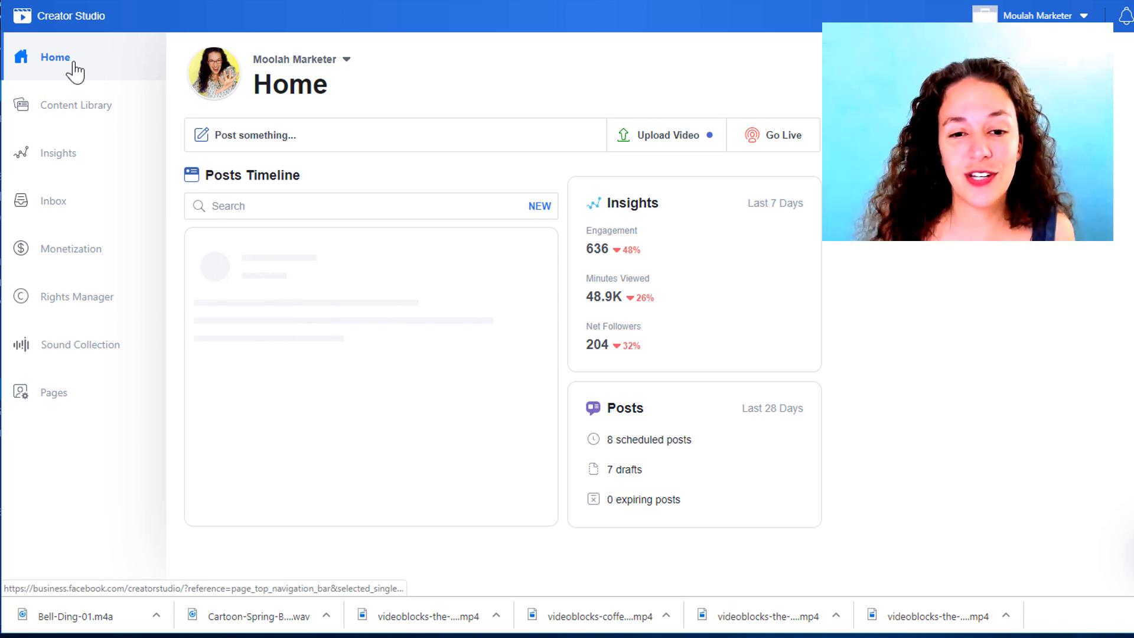